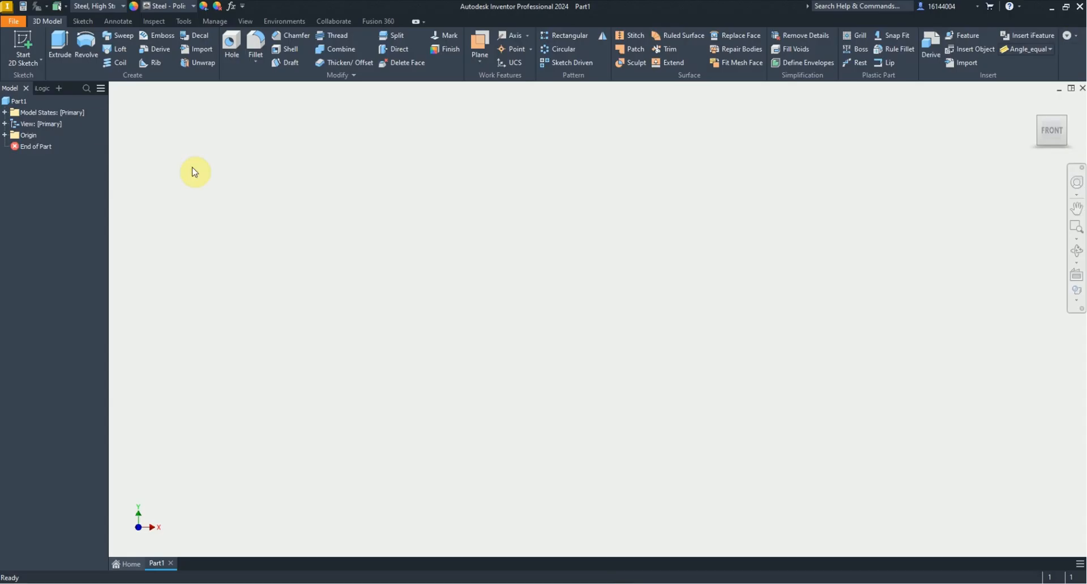
Start a sketch on the XY plane and draw a circle of about 22 mm diameter centred on the origin.
{"action": "left_click", "coordinate": [23, 47]}
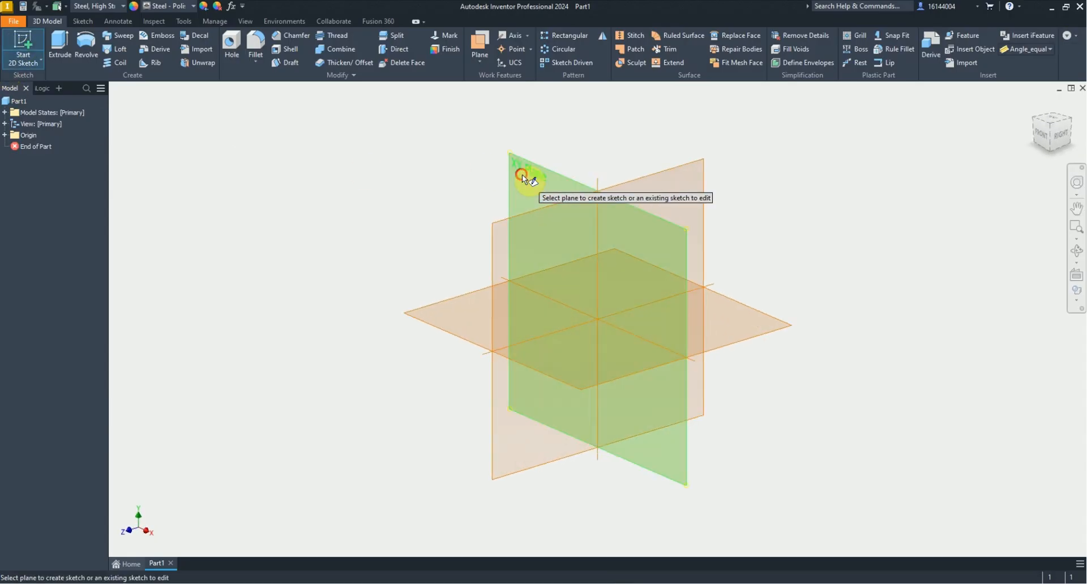
{"action": "left_click", "coordinate": [522, 175]}
{"action": "left_click", "coordinate": [88, 50]}
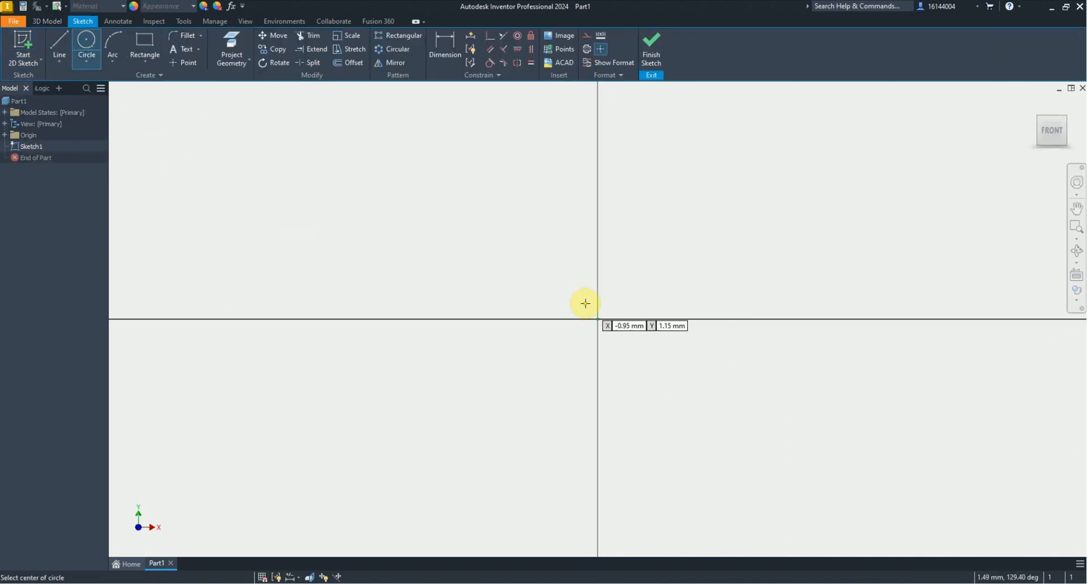
{"action": "left_click", "coordinate": [598, 320]}
{"action": "left_click", "coordinate": [447, 296]}
{"action": "key", "text": "Escape"}
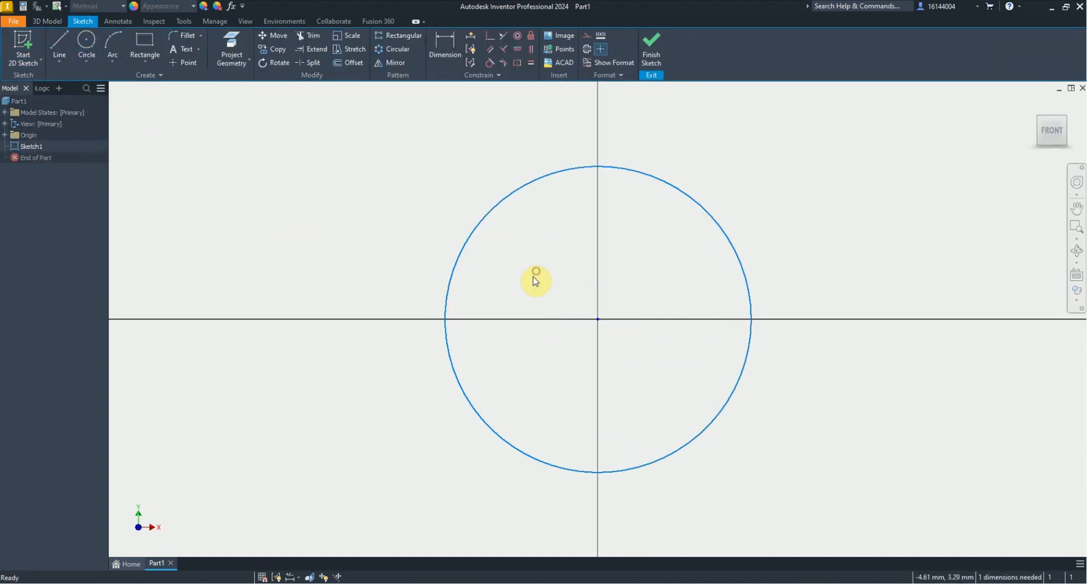
Draw a horizontal line along the circle's diameter, through the origin and ending on the circle's edge.
{"action": "key", "text": "l"}
{"action": "left_click", "coordinate": [598, 320]}
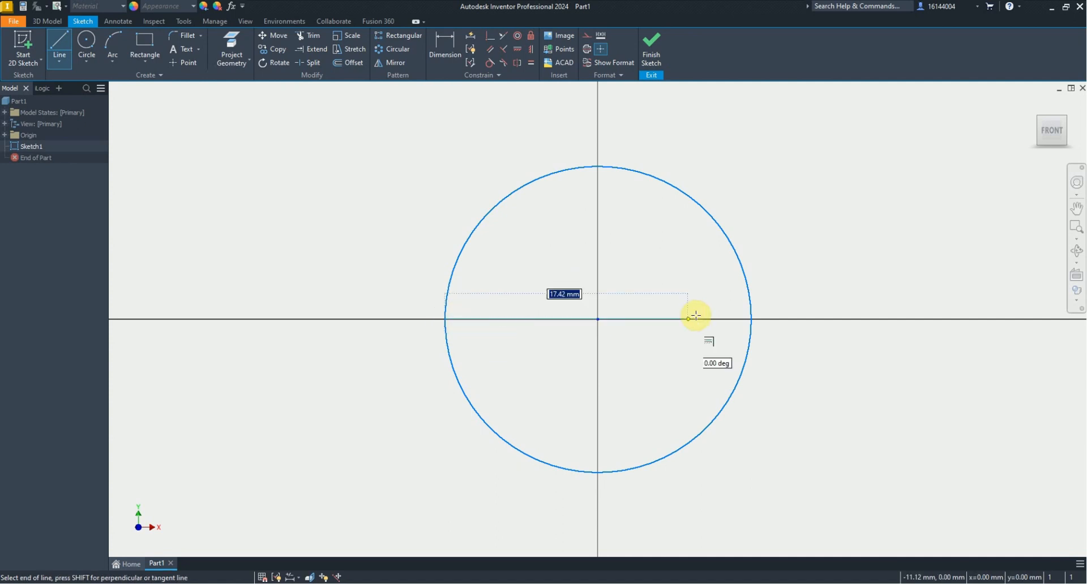
{"action": "left_click", "coordinate": [751, 319]}
{"action": "right_click", "coordinate": [668, 296]}
{"action": "left_click", "coordinate": [709, 297]}
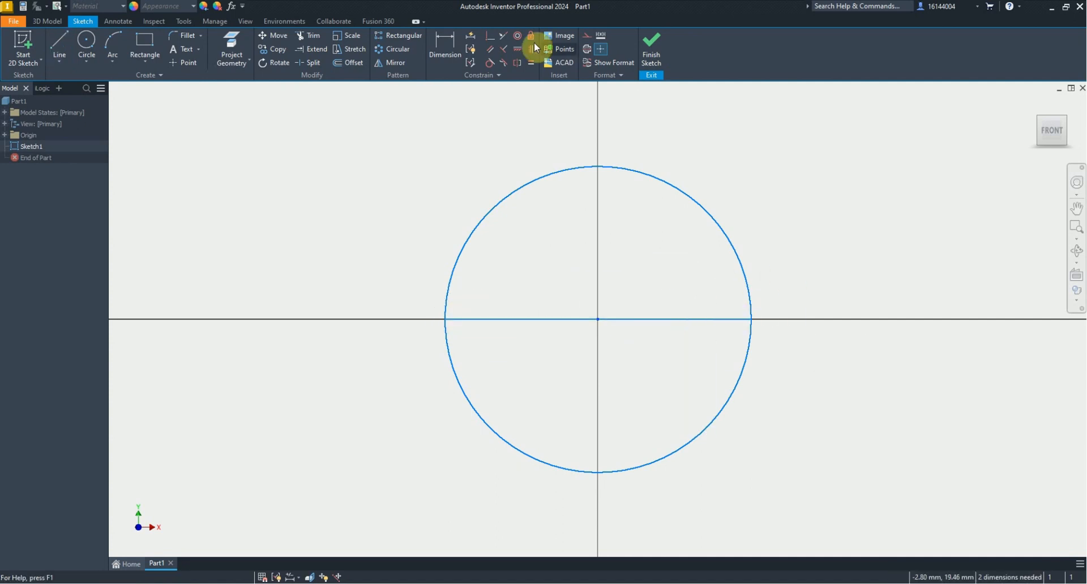
Trim away the upper half of the circle and convert the diameter line to construction geometry.
{"action": "left_click", "coordinate": [313, 40]}
{"action": "left_click", "coordinate": [517, 191]}
{"action": "key", "text": "Escape"}
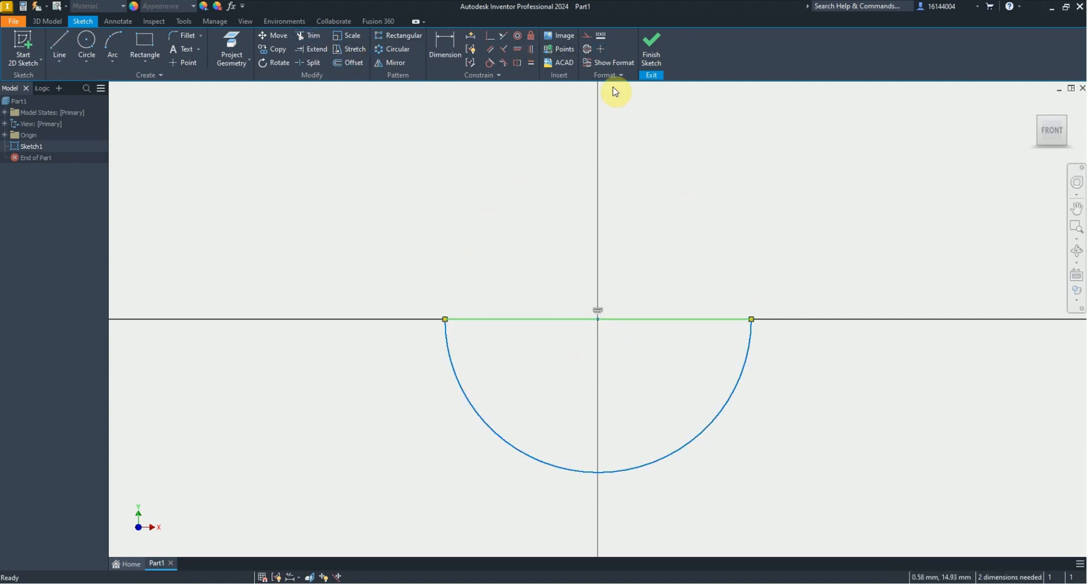
Dimension the semicircular arc with a radius of 95 mm.
{"action": "key", "text": "d"}
{"action": "left_click", "coordinate": [496, 431]}
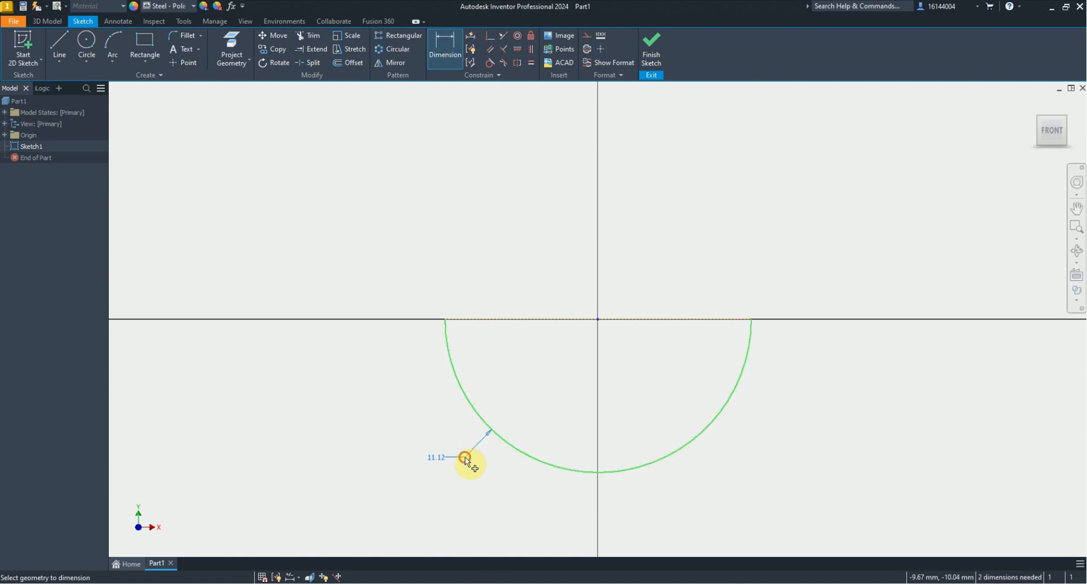
{"action": "left_click", "coordinate": [465, 459]}
{"action": "type", "text": "95"}
{"action": "key", "text": "Return"}
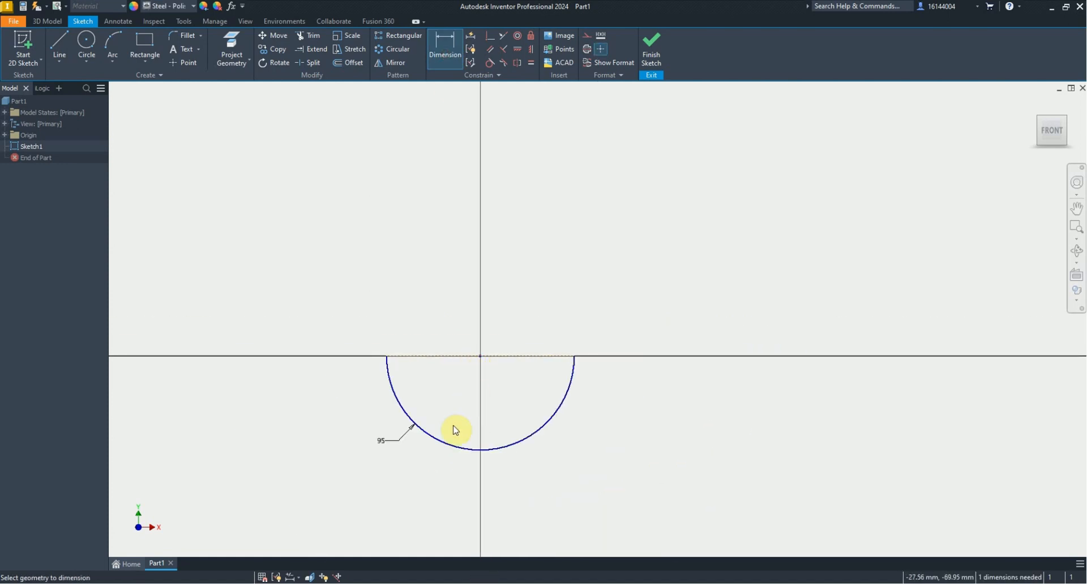
{"action": "scroll", "coordinate": [453, 419], "scroll_direction": "up", "scroll_amount": 4}
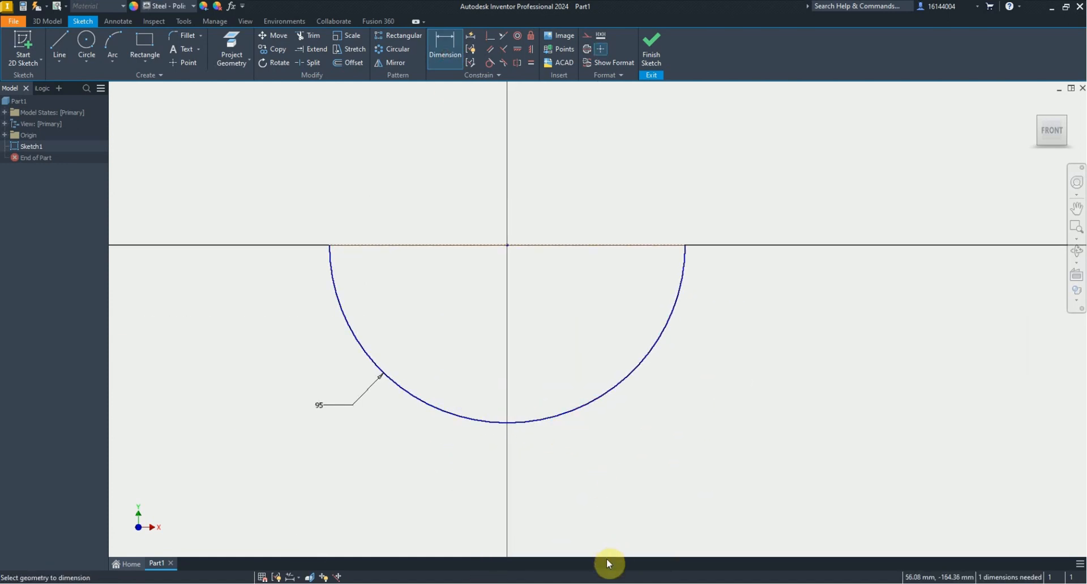
Check the pipe dimensions in the reference drawing 7.jpg and finish the arc sketch.
{"action": "left_click", "coordinate": [607, 583]}
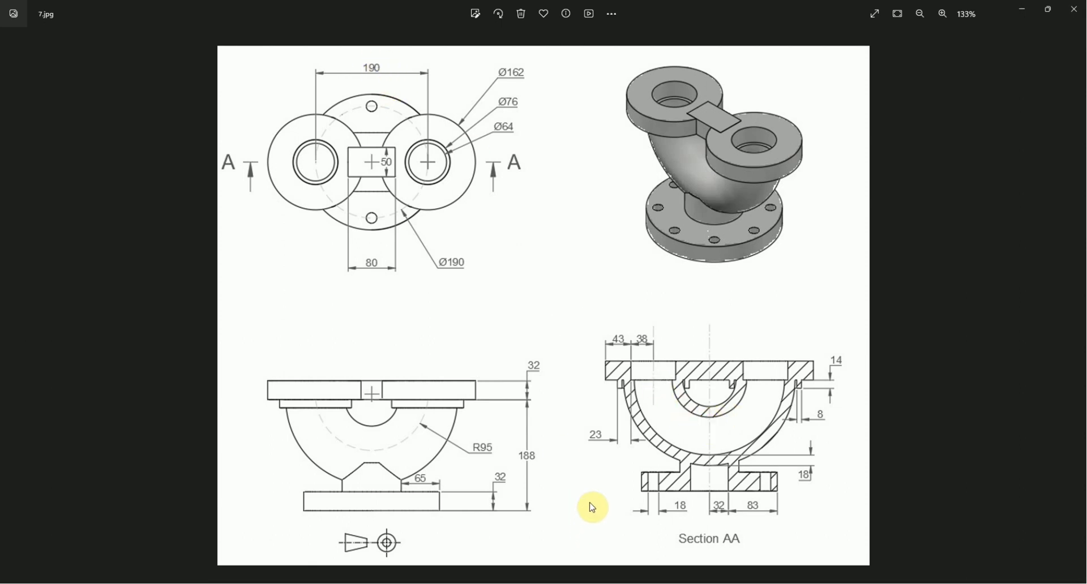
{"action": "left_click", "coordinate": [606, 583]}
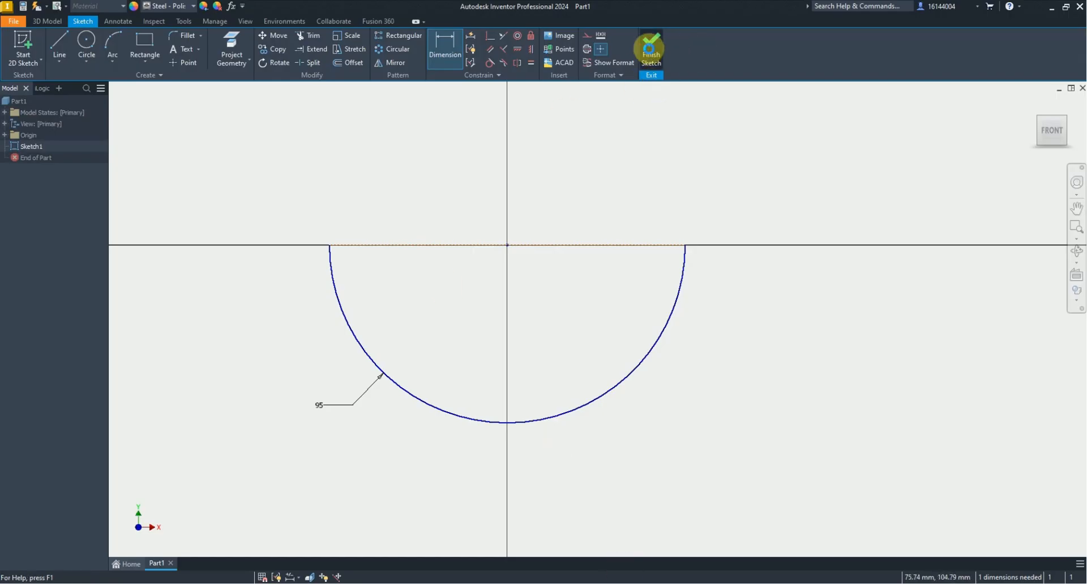
{"action": "left_click", "coordinate": [650, 50]}
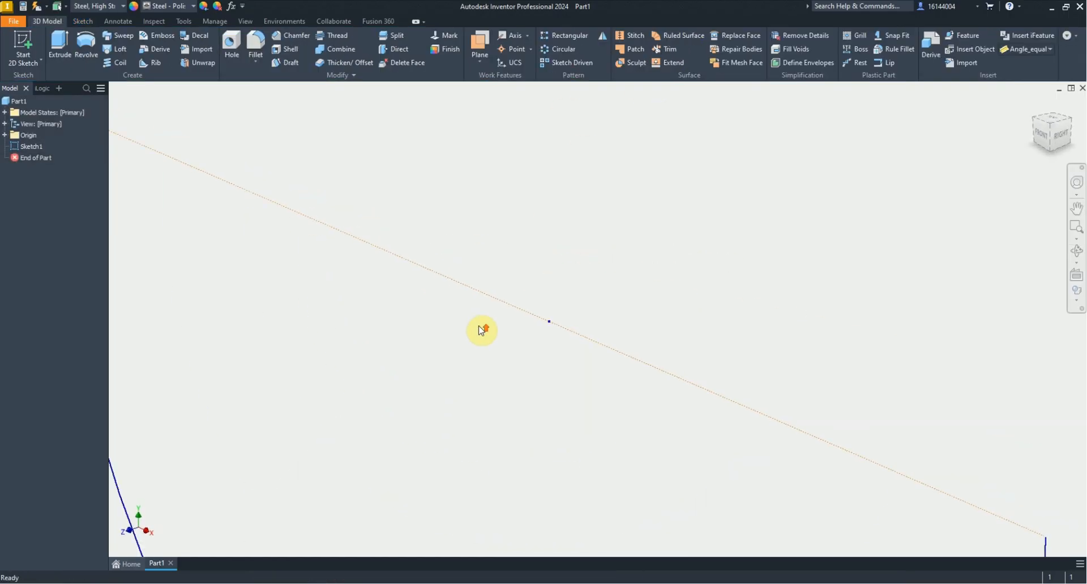
Create a new sketch on the XZ plane and project the arc's endpoint into it.
{"action": "left_click", "coordinate": [5, 135]}
{"action": "left_click", "coordinate": [42, 158]}
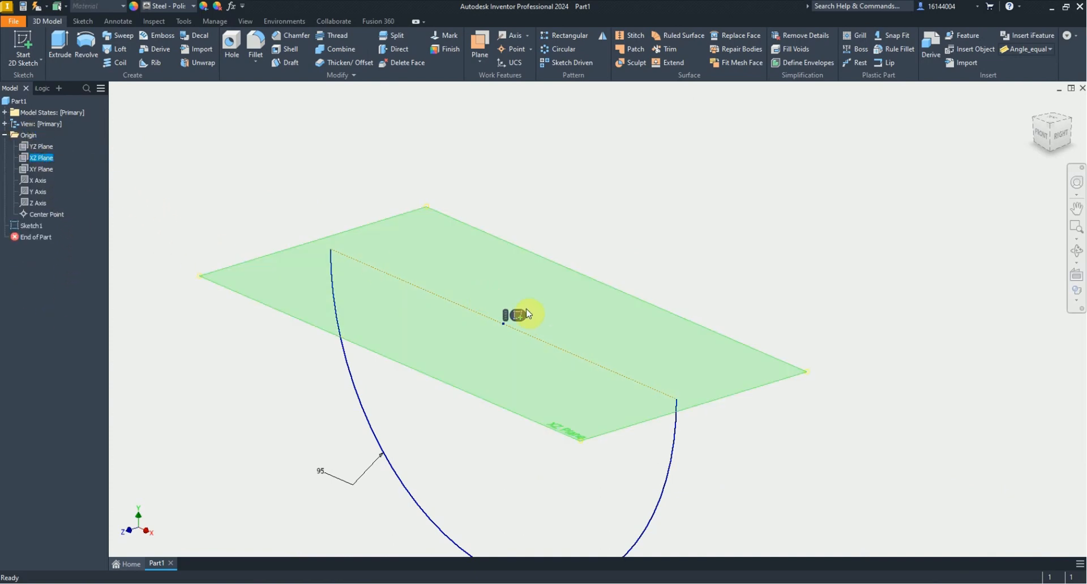
{"action": "left_click", "coordinate": [520, 314]}
{"action": "left_click", "coordinate": [233, 61]}
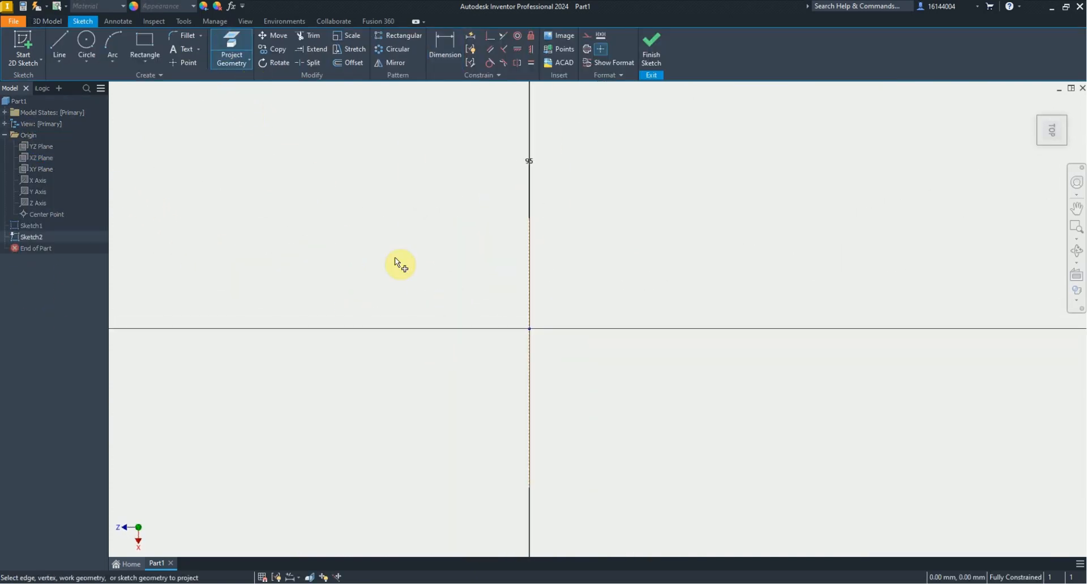
{"action": "middle_click_drag", "start_coordinate": [475, 346], "coordinate": [536, 383], "text": "shift"}
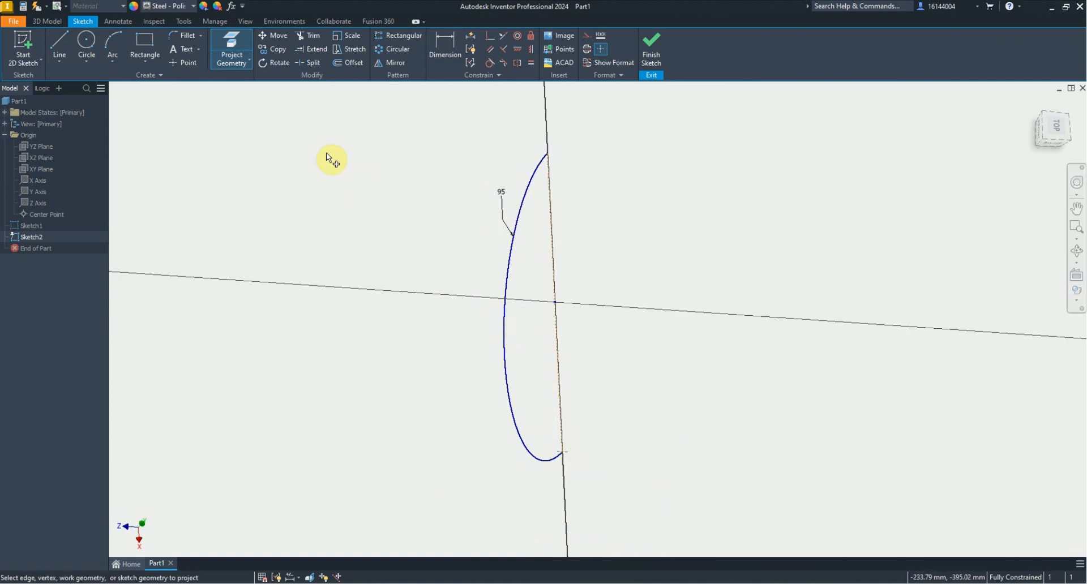
Draw two concentric circles centred on the arc's endpoint with diameters of 64 mm and 100 mm.
{"action": "left_click", "coordinate": [86, 40]}
{"action": "left_click", "coordinate": [564, 453]}
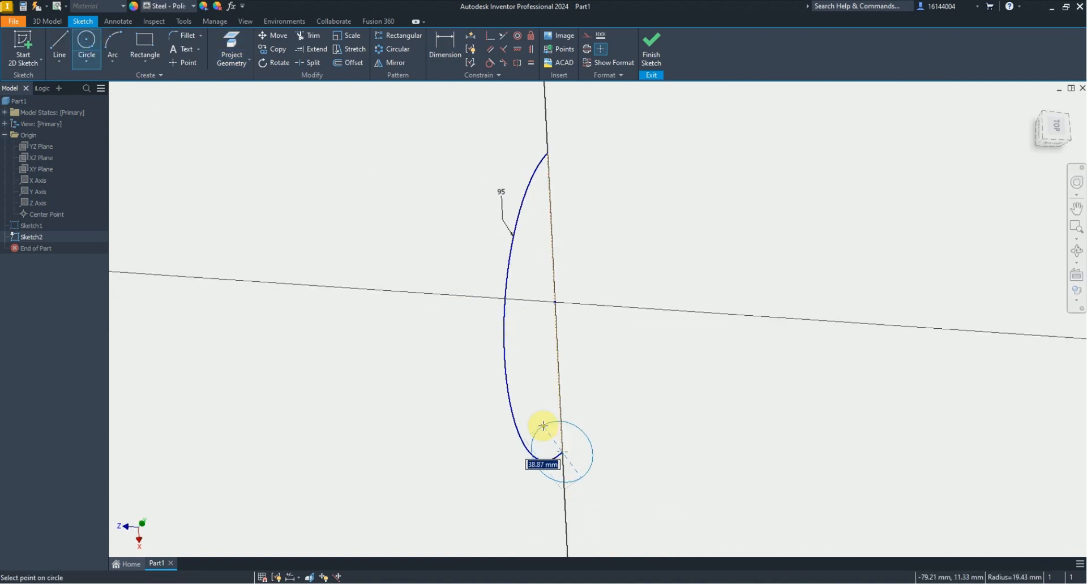
{"action": "type", "text": "64"}
{"action": "key", "text": "Return"}
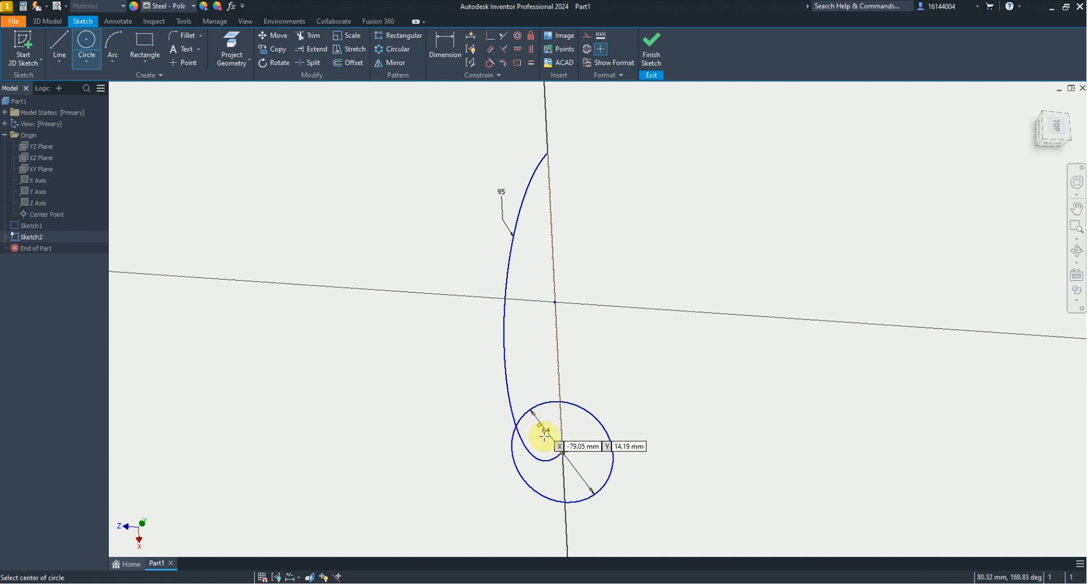
{"action": "left_click", "coordinate": [562, 452]}
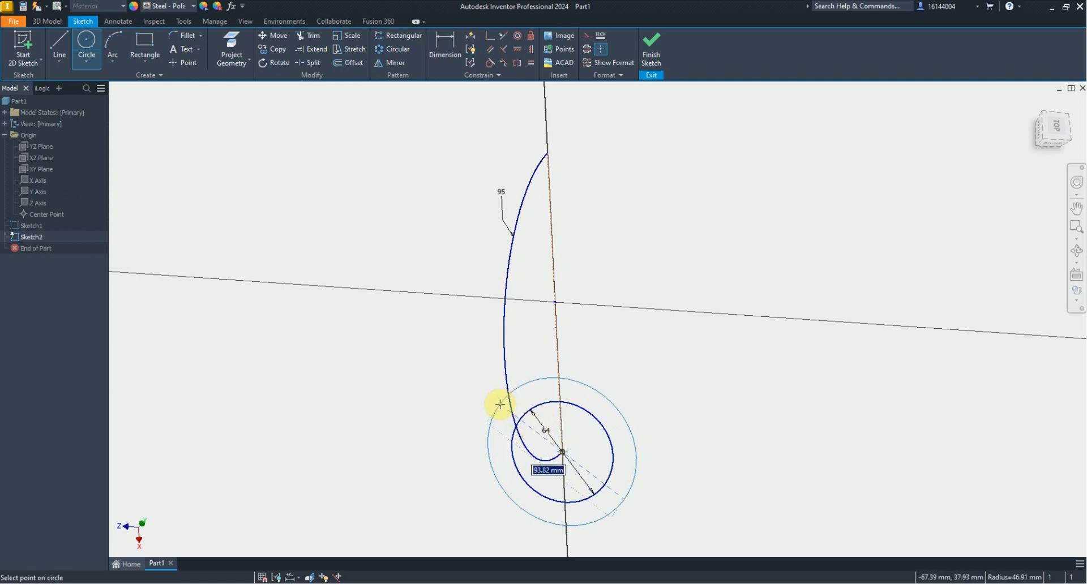
{"action": "key", "text": "Return"}
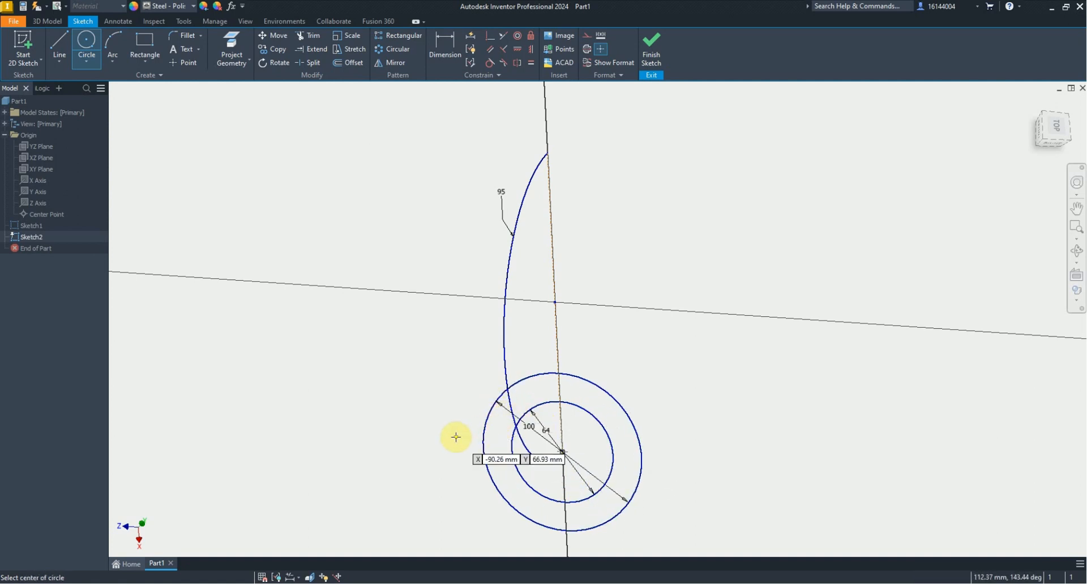
{"action": "right_click", "coordinate": [417, 439]}
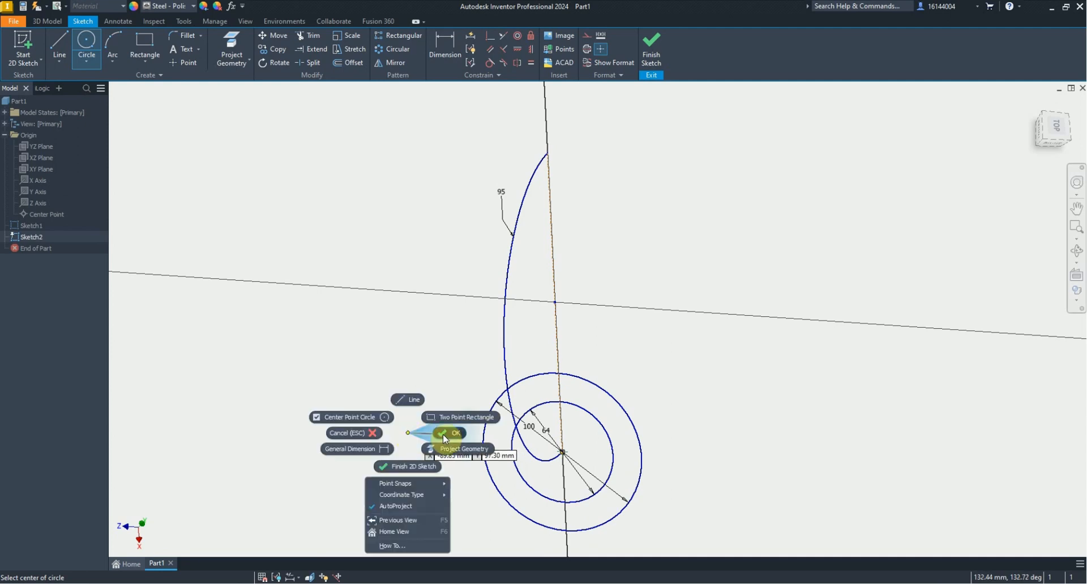
{"action": "left_click", "coordinate": [441, 441]}
Sweep the ring profile between the two circles along the arc with taper 0 and twist 0.
{"action": "left_click", "coordinate": [48, 21]}
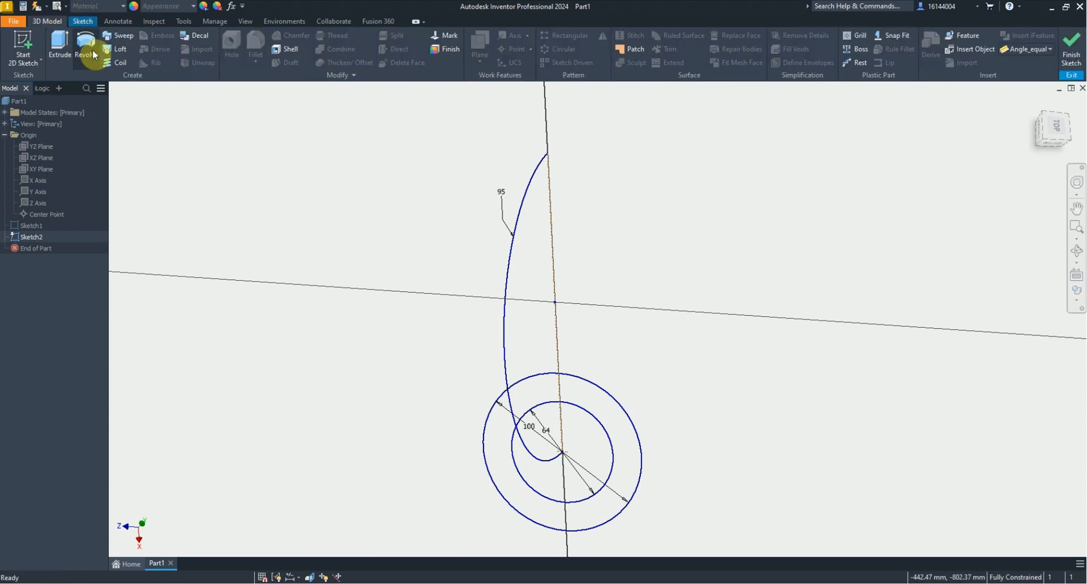
{"action": "left_click", "coordinate": [121, 35]}
{"action": "left_click", "coordinate": [499, 423]}
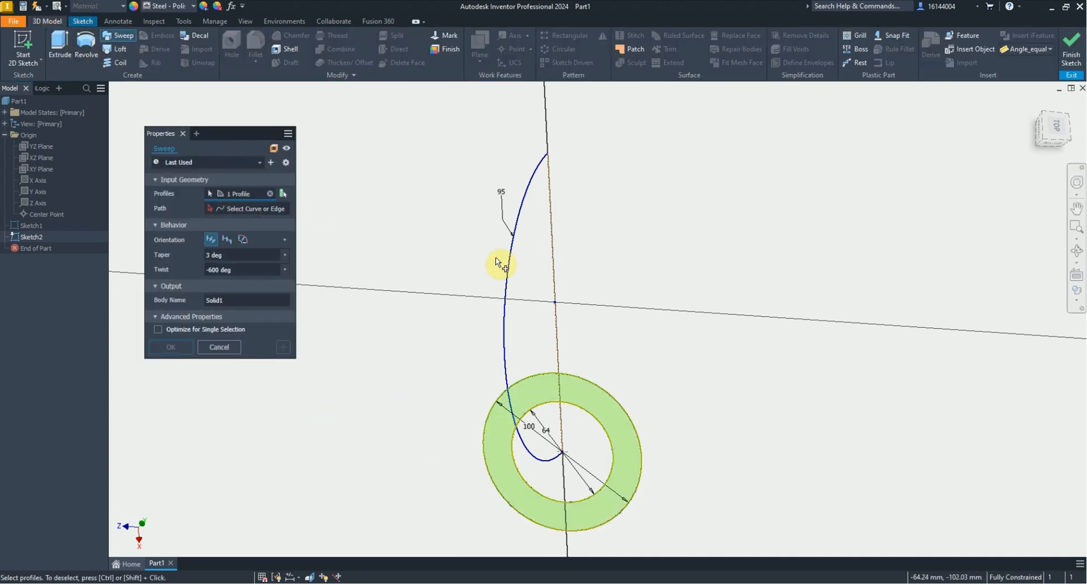
{"action": "left_click", "coordinate": [511, 280]}
{"action": "key", "text": "F6"}
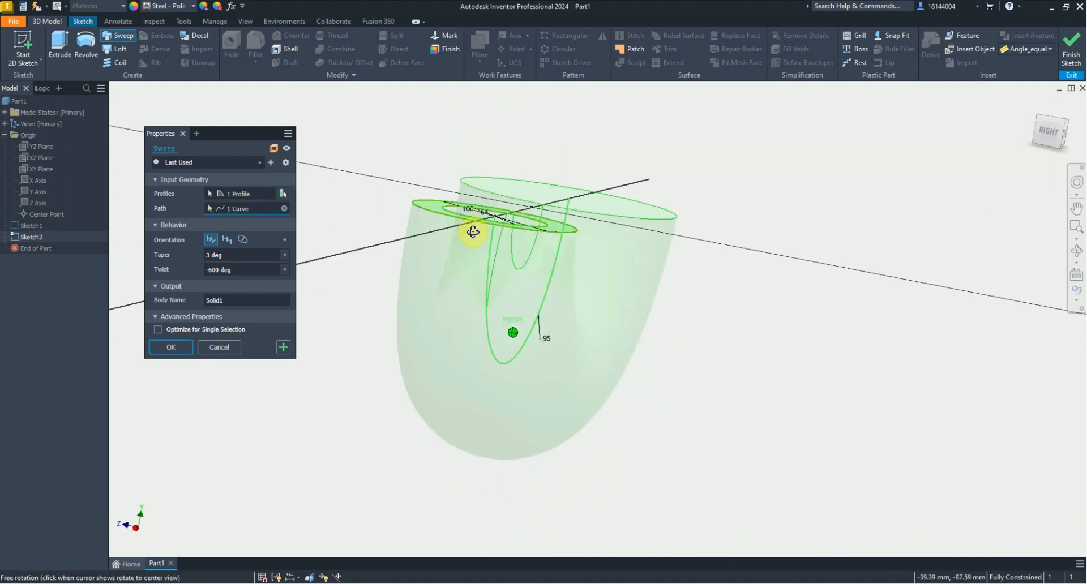
{"action": "left_click", "coordinate": [238, 255]}
{"action": "type", "text": "0"}
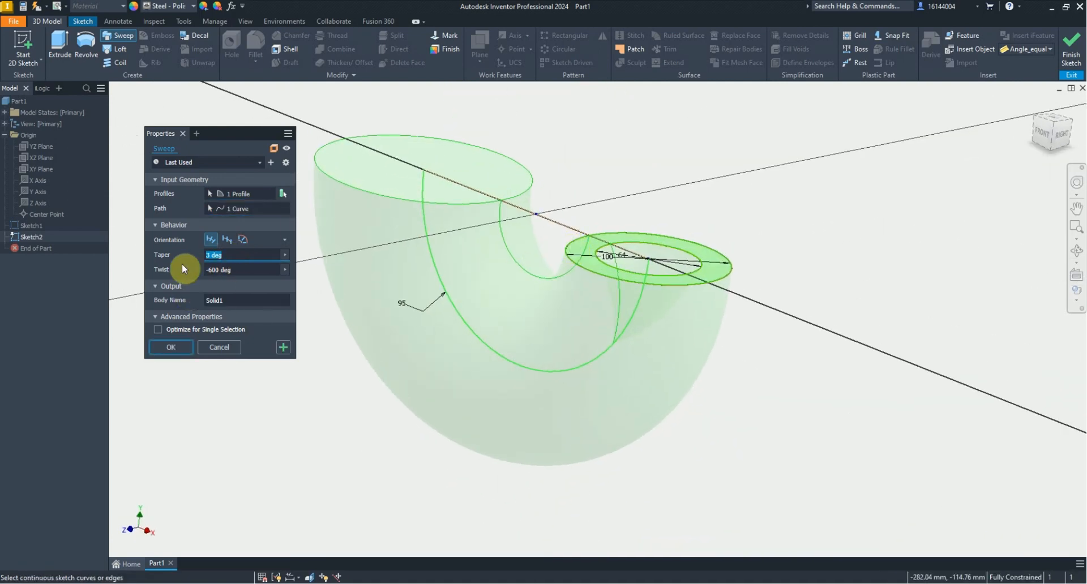
{"action": "type", "text": "0"}
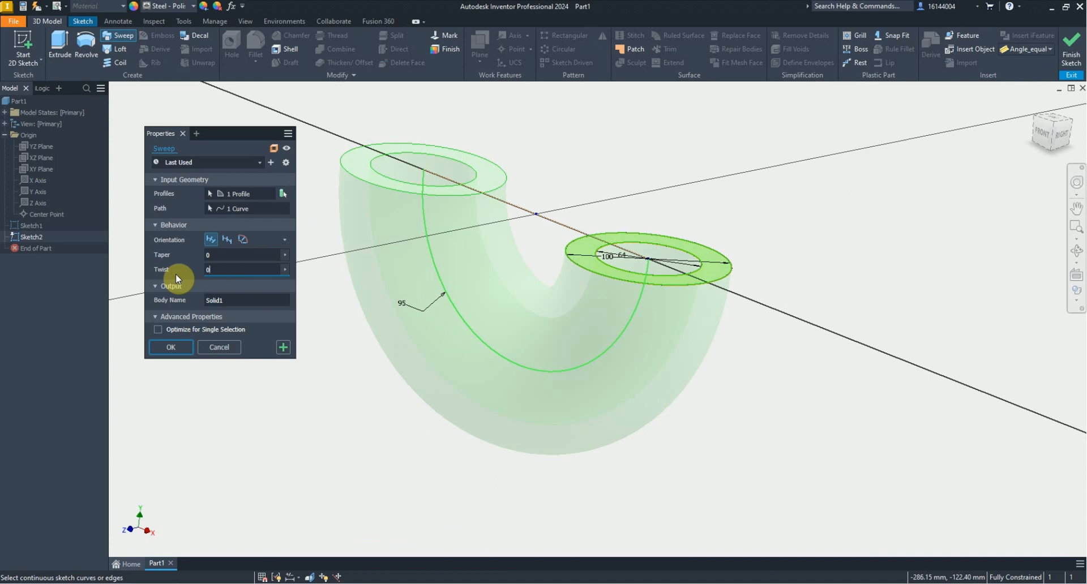
{"action": "left_click", "coordinate": [183, 345]}
Start a sketch on the flat pipe end on the positive X side and check the flange dimensions in the reference drawing 7.jpg.
{"action": "middle_click_drag", "start_coordinate": [204, 310], "coordinate": [444, 318], "text": "shift"}
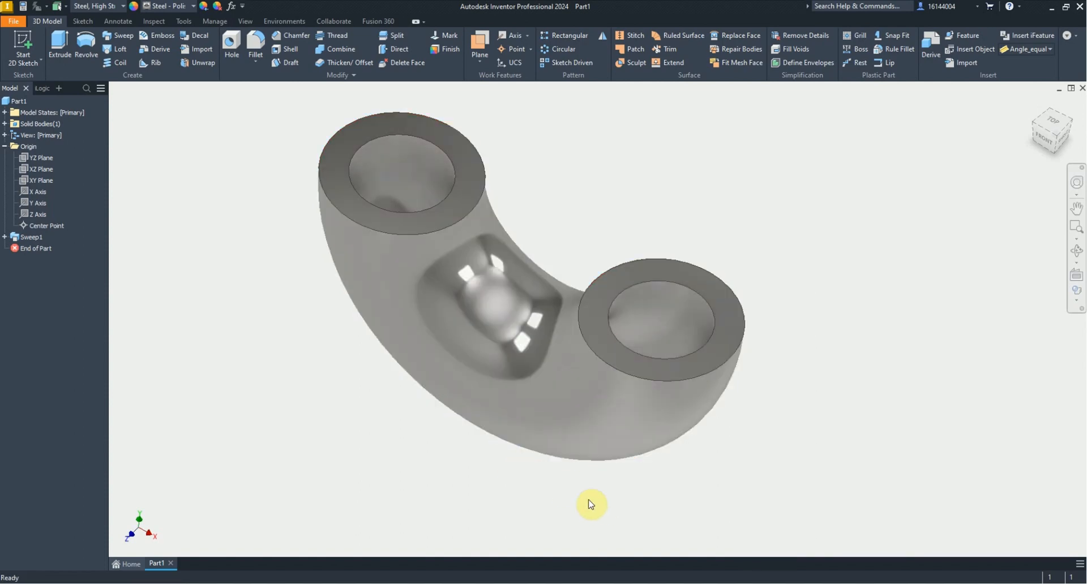
{"action": "right_click", "coordinate": [320, 448]}
{"action": "left_click", "coordinate": [323, 473]}
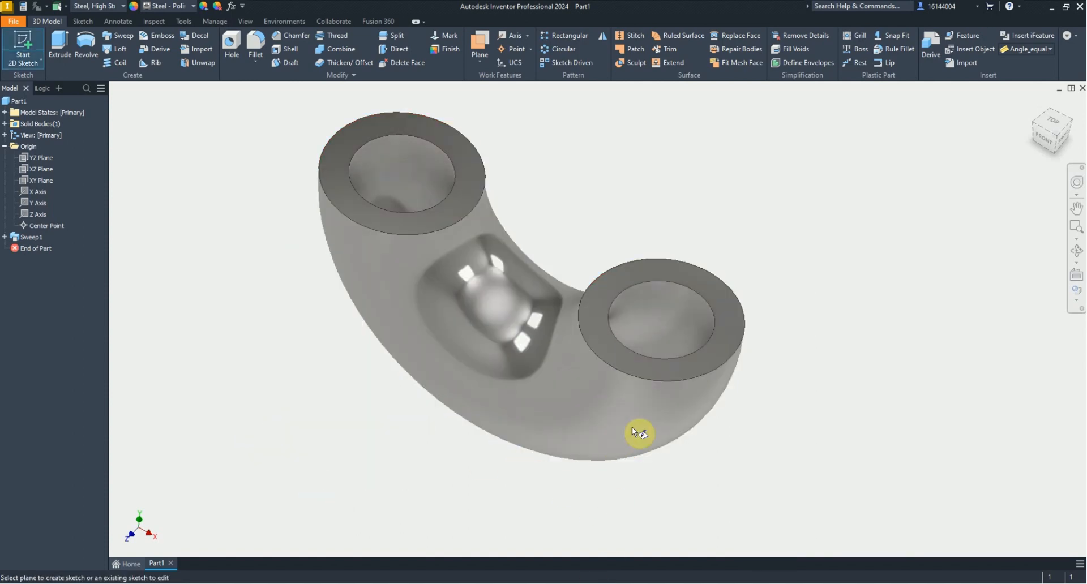
{"action": "left_click", "coordinate": [637, 361]}
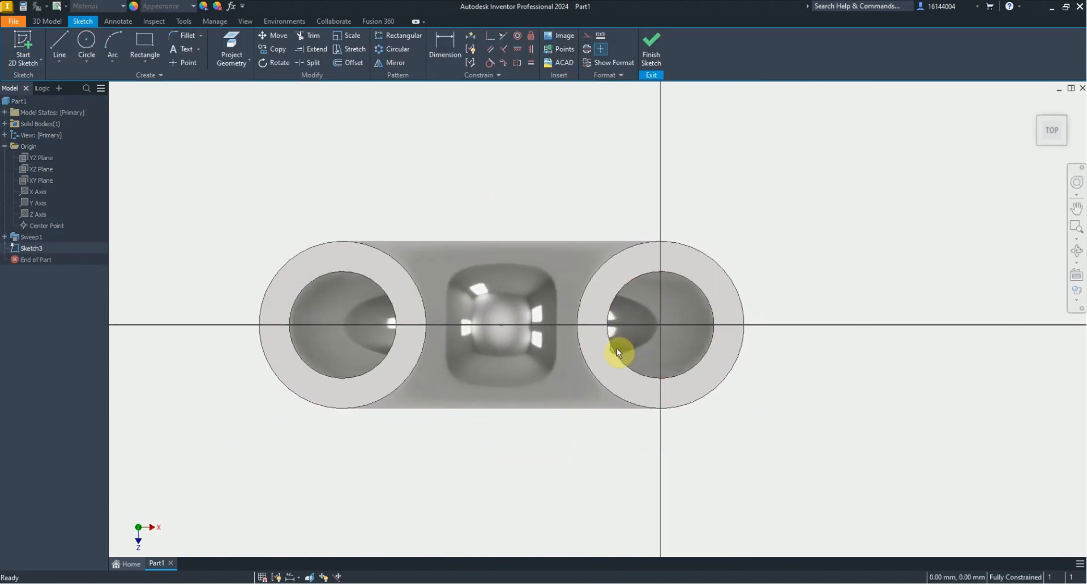
{"action": "key", "text": "alt+Tab"}
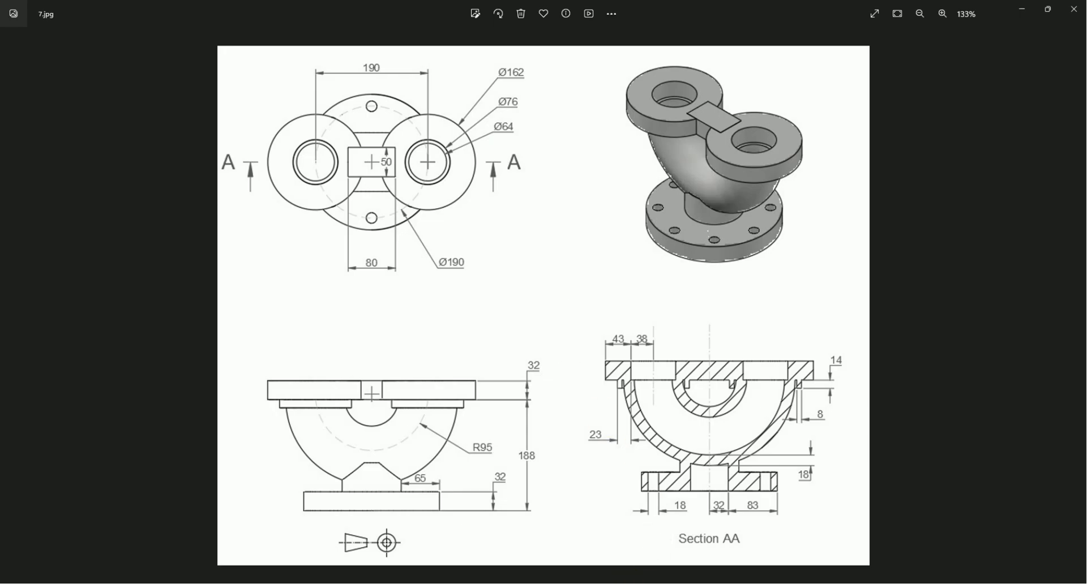
{"action": "key", "text": "alt+Tab"}
Draw two concentric circles centred on the pipe opening with diameters of 76 mm and 162 mm.
{"action": "left_click", "coordinate": [86, 43]}
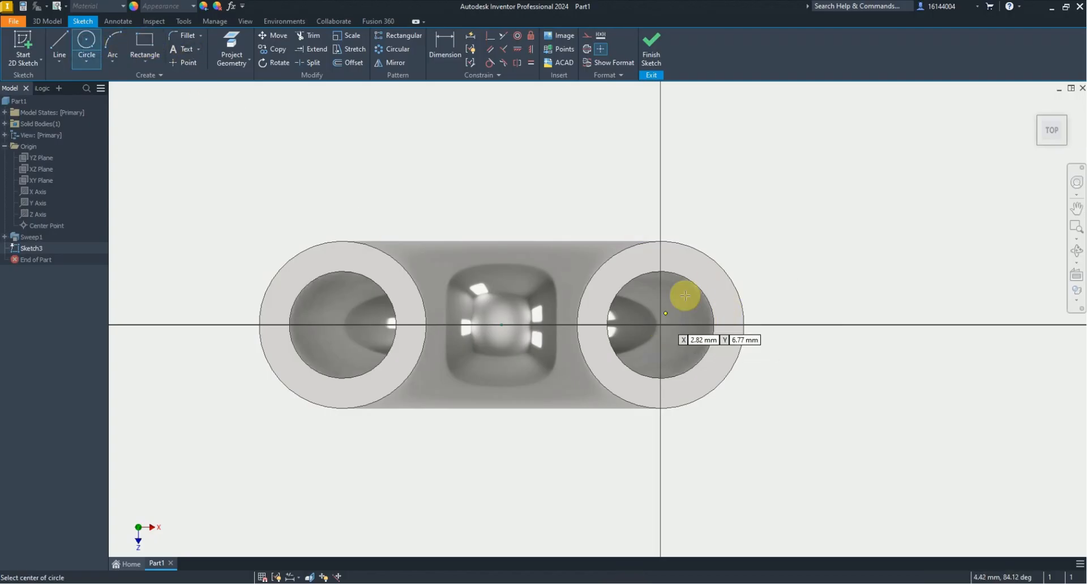
{"action": "left_click", "coordinate": [661, 325]}
{"action": "type", "text": "76"}
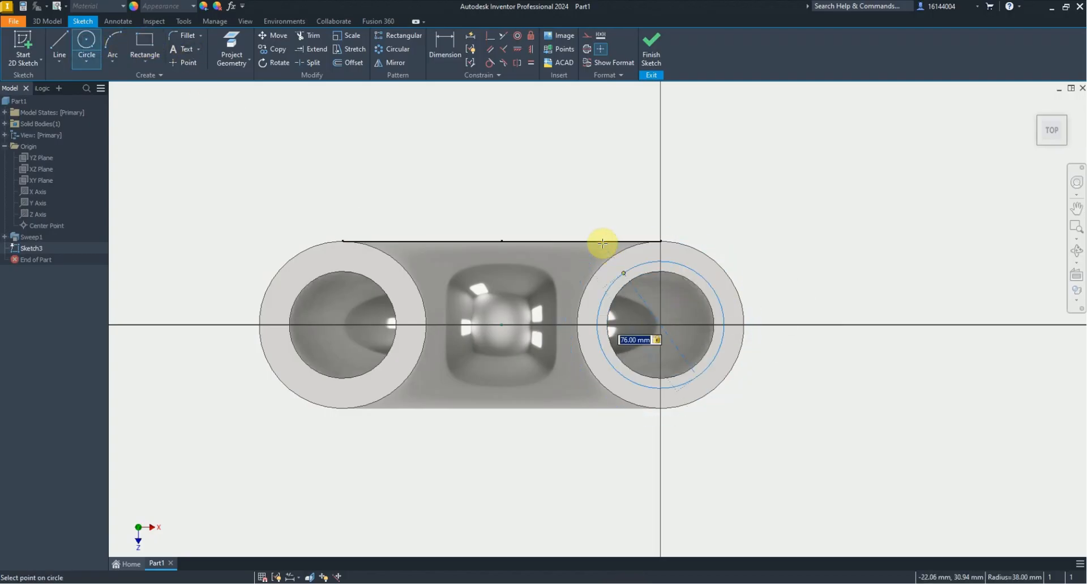
{"action": "key", "text": "Return"}
{"action": "left_click", "coordinate": [661, 325]}
{"action": "type", "text": "162"}
{"action": "key", "text": "Return"}
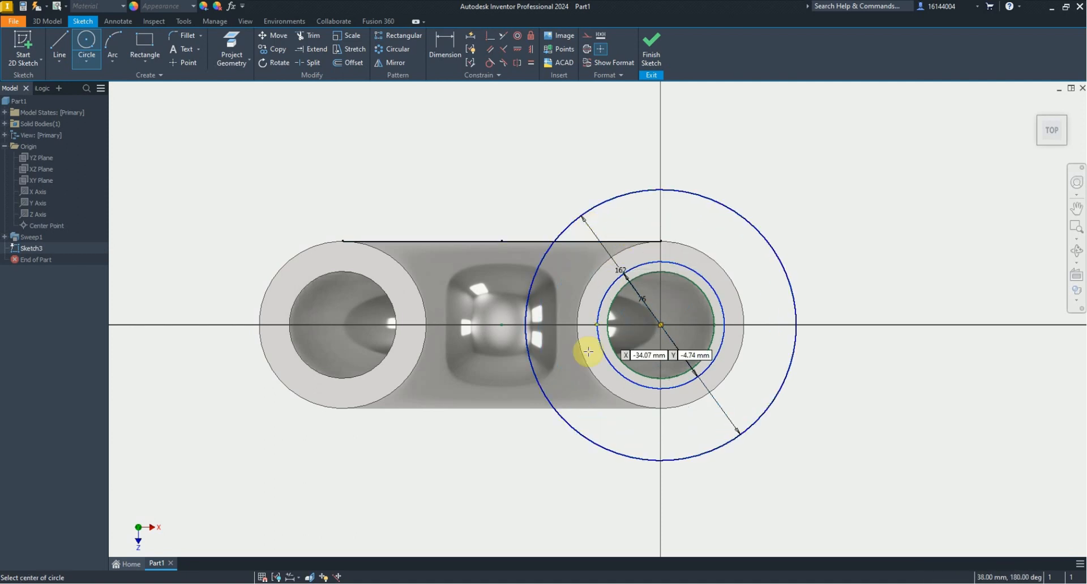
{"action": "key", "text": "Escape"}
Draw a centre-point rectangle about 43 mm wide, centred on the origin between the two pipe ends.
{"action": "left_click", "coordinate": [144, 61]}
{"action": "left_click", "coordinate": [151, 133]}
{"action": "left_click", "coordinate": [501, 325]}
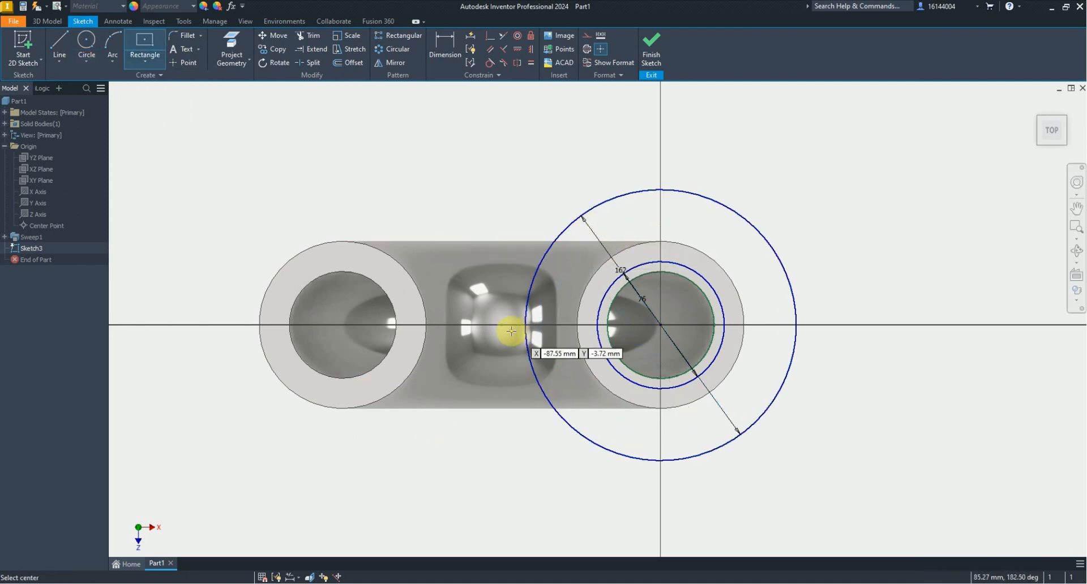
{"action": "left_click", "coordinate": [538, 306]}
{"action": "key", "text": "Escape"}
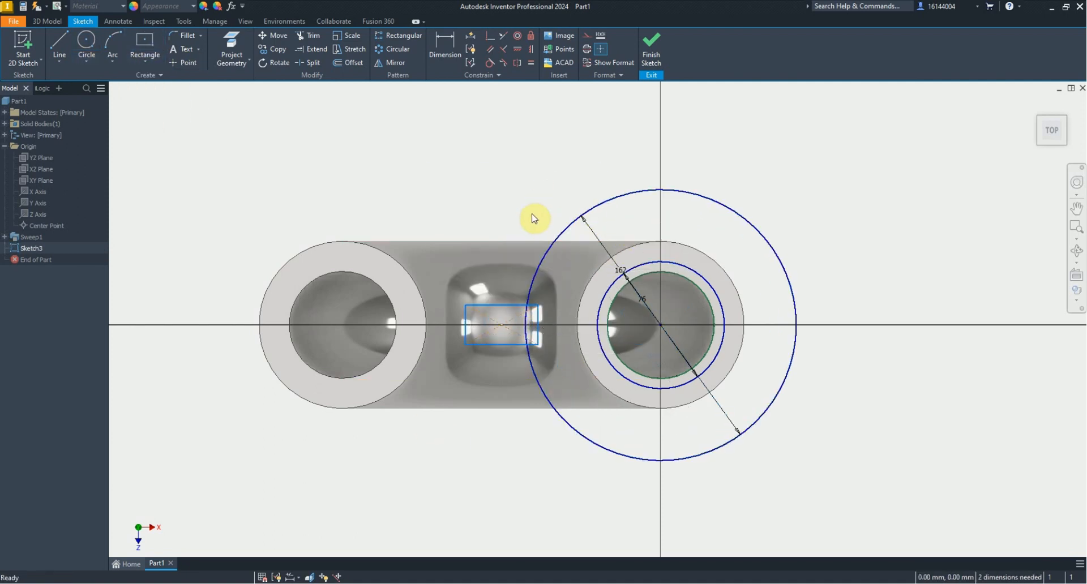
Dimension the rectangle between the pipe ends to 80 mm wide and 50 mm high.
{"action": "key", "text": "d"}
{"action": "left_click", "coordinate": [495, 306]}
{"action": "left_click", "coordinate": [500, 280]}
{"action": "type", "text": "80"}
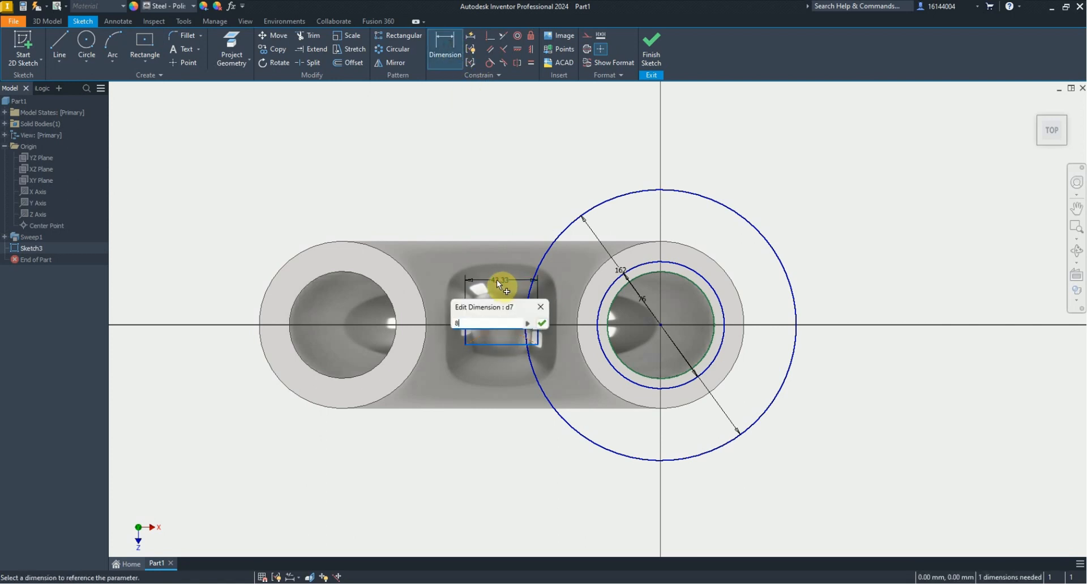
{"action": "key", "text": "Return"}
{"action": "left_click", "coordinate": [494, 306]}
{"action": "left_click", "coordinate": [450, 324]}
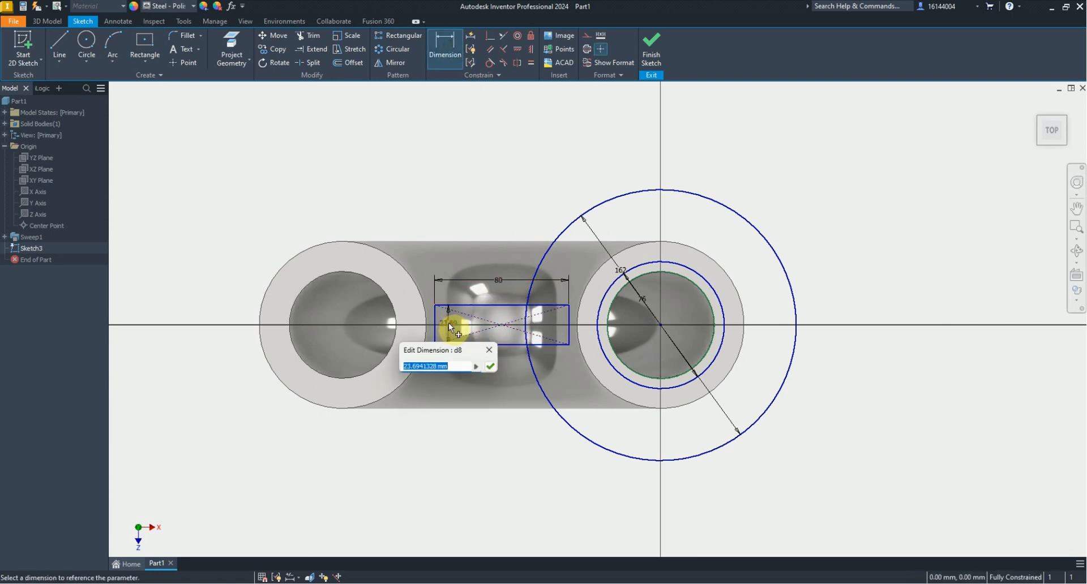
{"action": "type", "text": "50"}
{"action": "key", "text": "Return"}
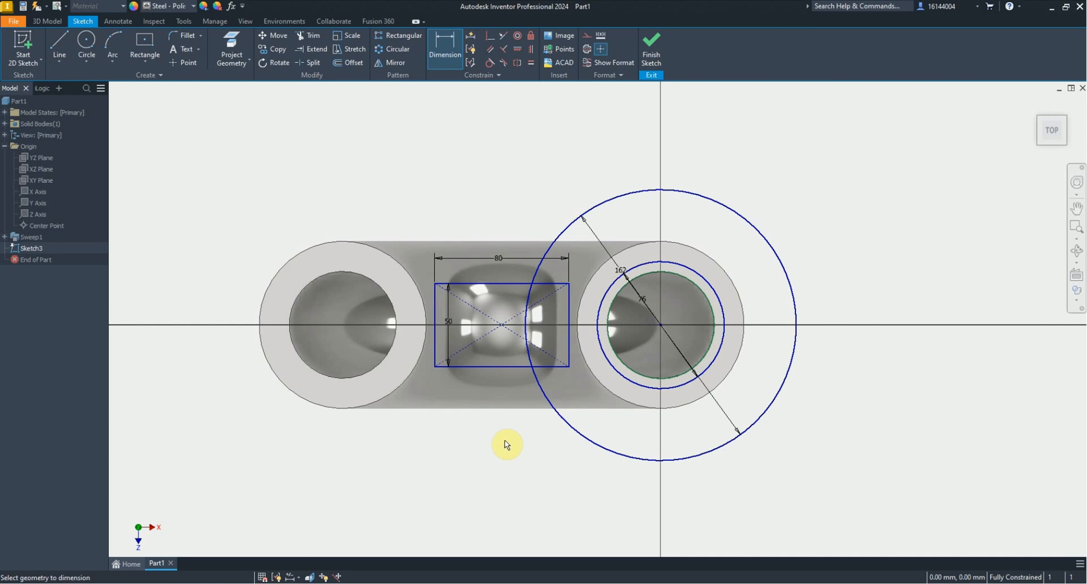
Extrude the ring between the 76 mm and 162 mm circles upward by 32 mm, leaving the bore open.
{"action": "left_click", "coordinate": [49, 21]}
{"action": "left_click", "coordinate": [60, 47]}
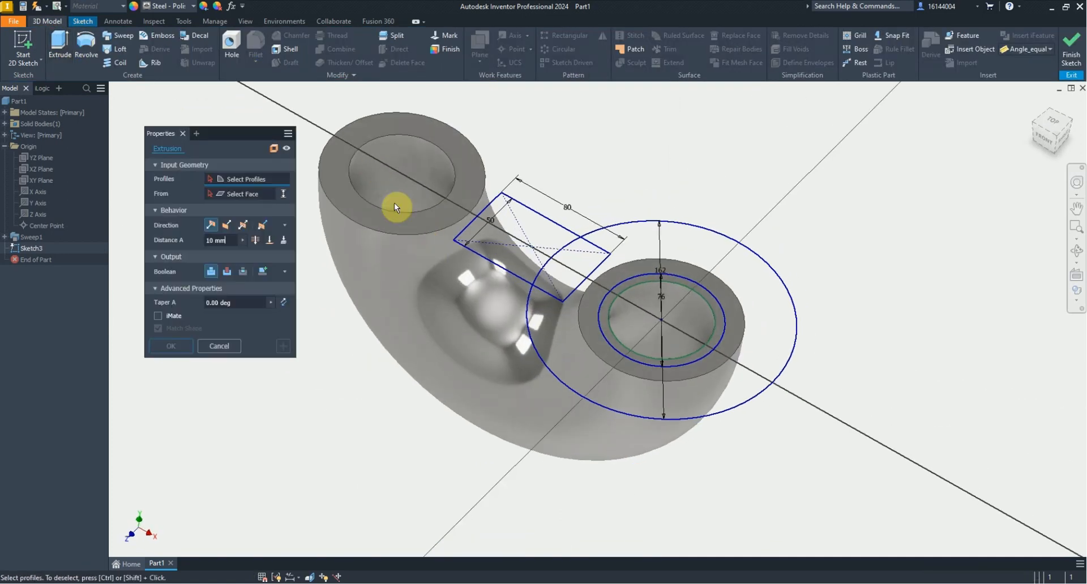
{"action": "left_click", "coordinate": [627, 219]}
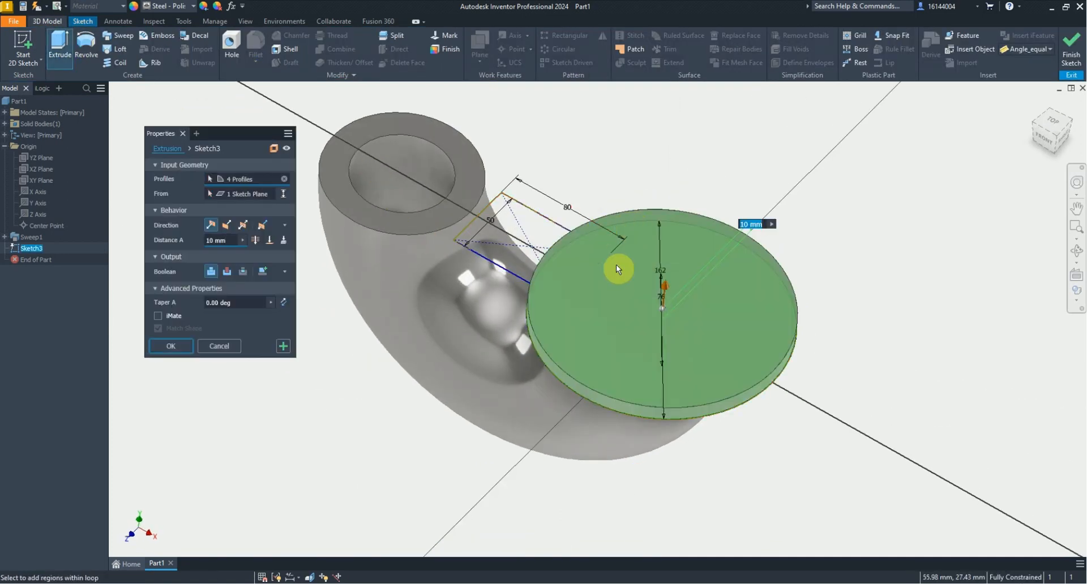
{"action": "left_click", "coordinate": [647, 322]}
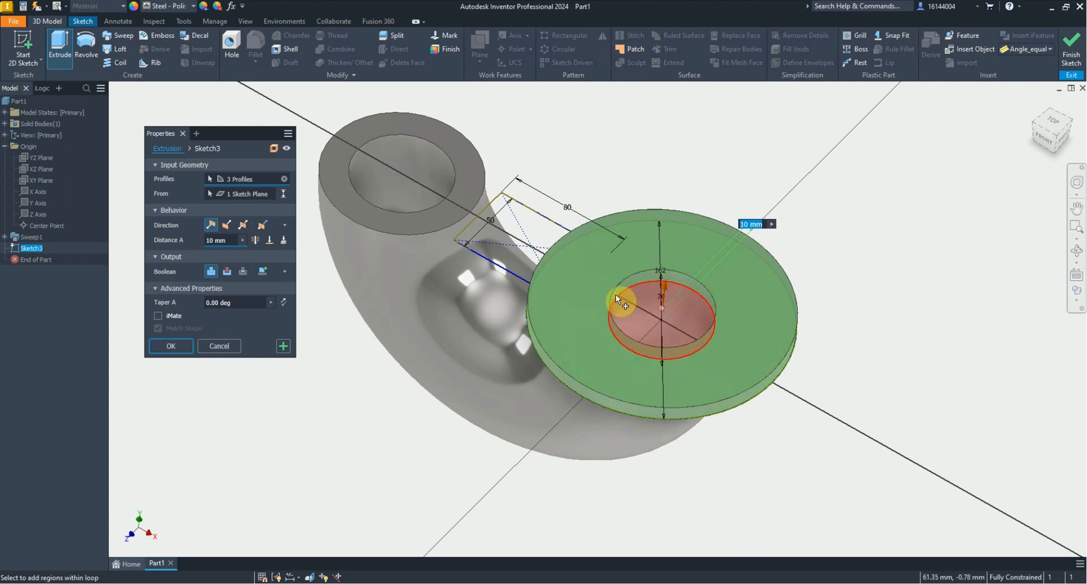
{"action": "type", "text": "32"}
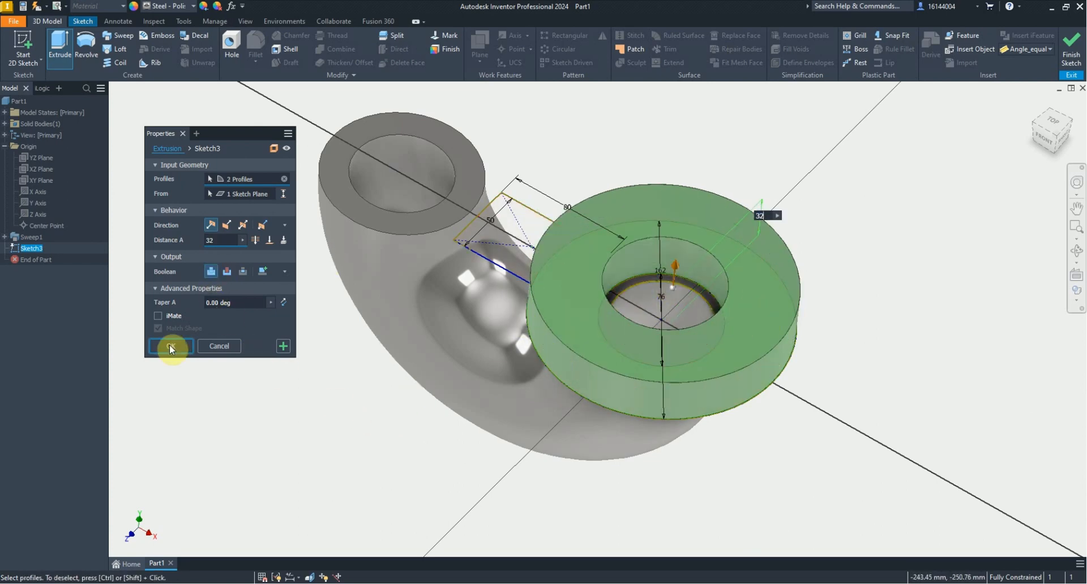
{"action": "left_click", "coordinate": [283, 346]}
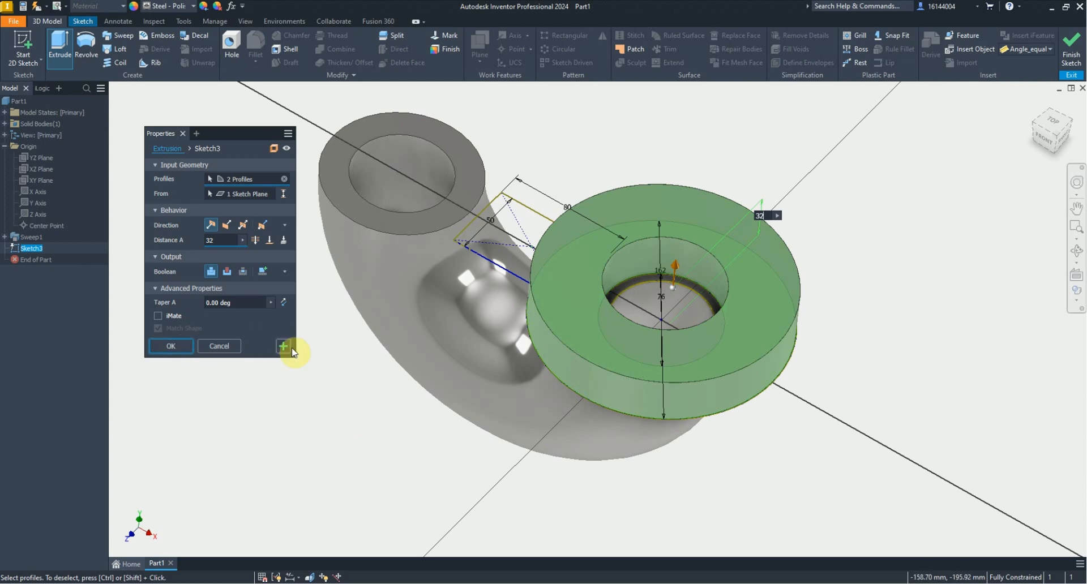
Cut the 80 by 50 mm rectangle 32 mm deep into the flange and extrude the same rectangle 32 mm as a new solid.
{"action": "left_click", "coordinate": [502, 266]}
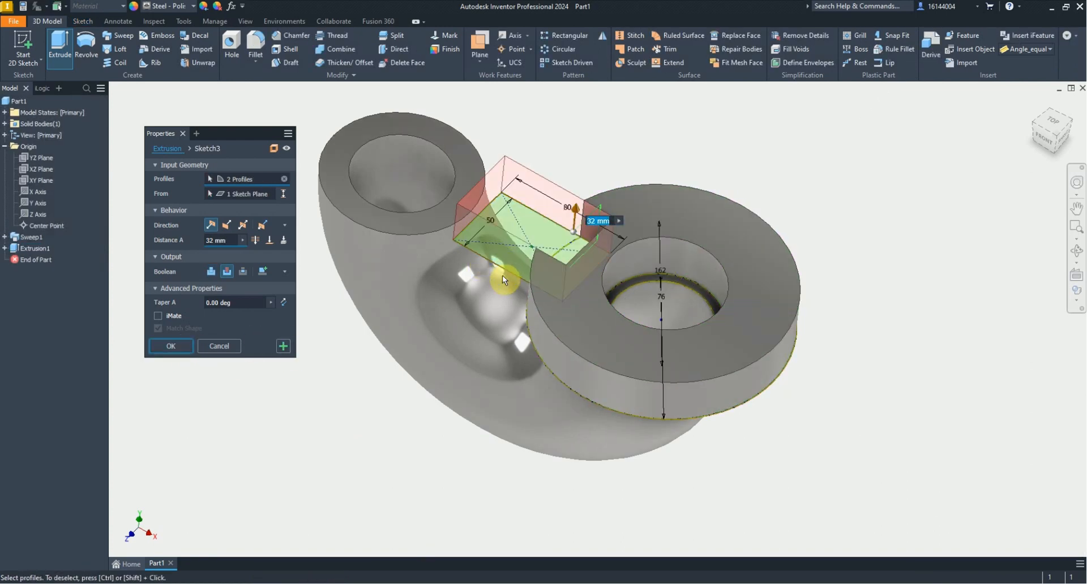
{"action": "left_click", "coordinate": [589, 582]}
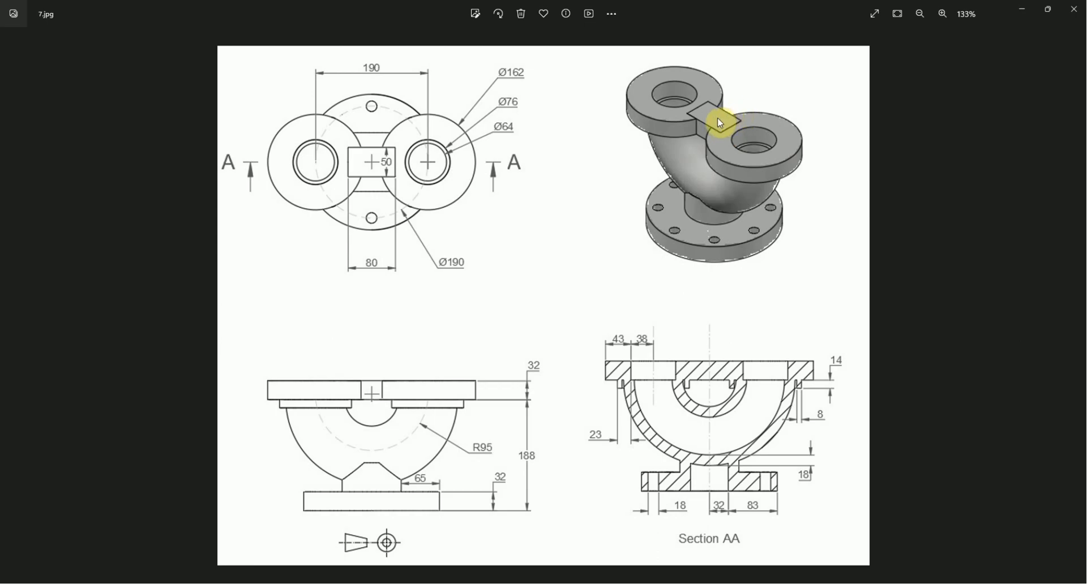
{"action": "left_click", "coordinate": [582, 583]}
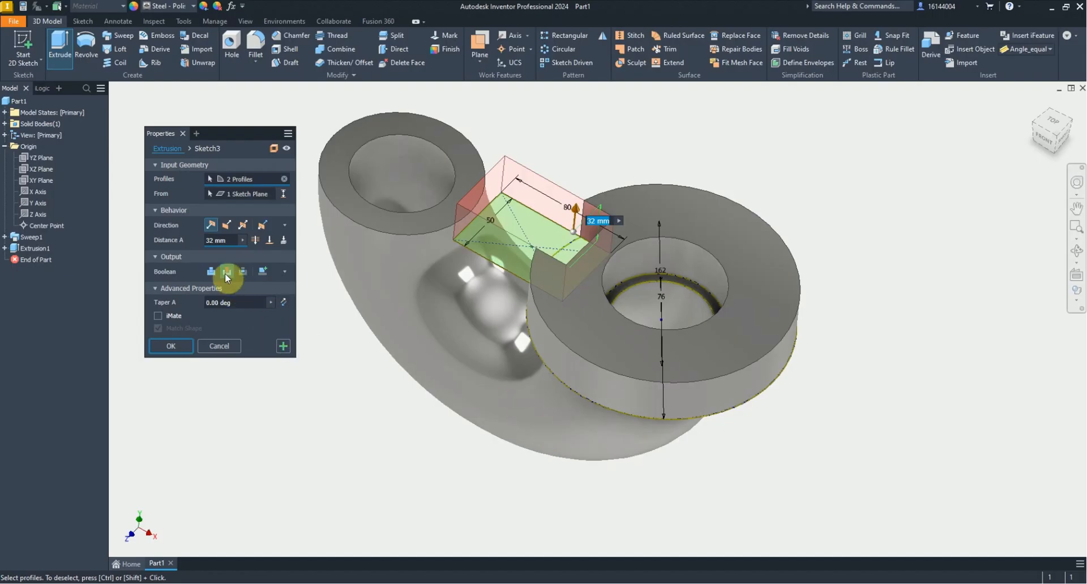
{"action": "left_click", "coordinate": [283, 346]}
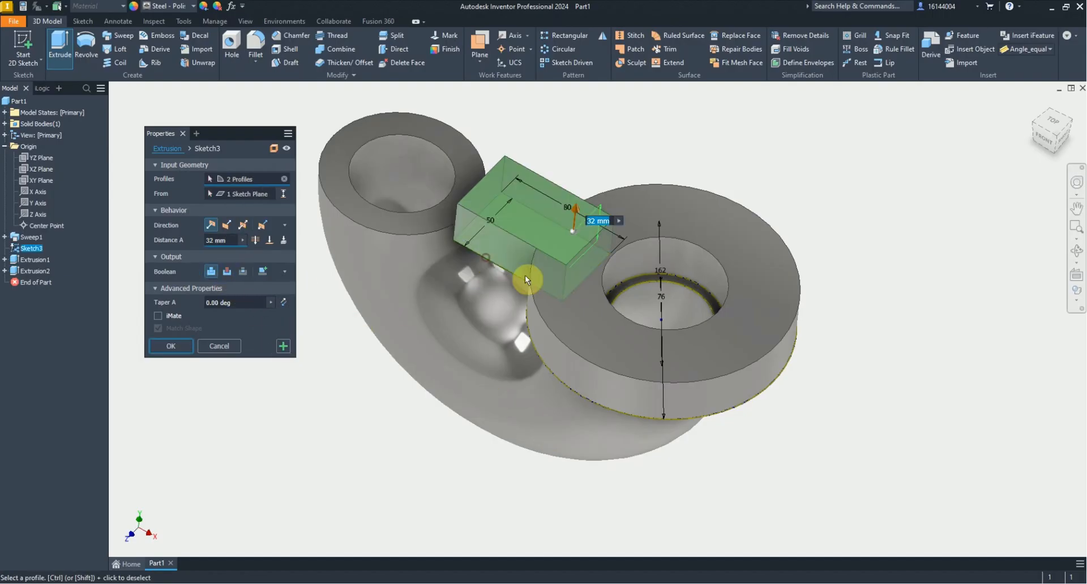
{"action": "left_click", "coordinate": [264, 270]}
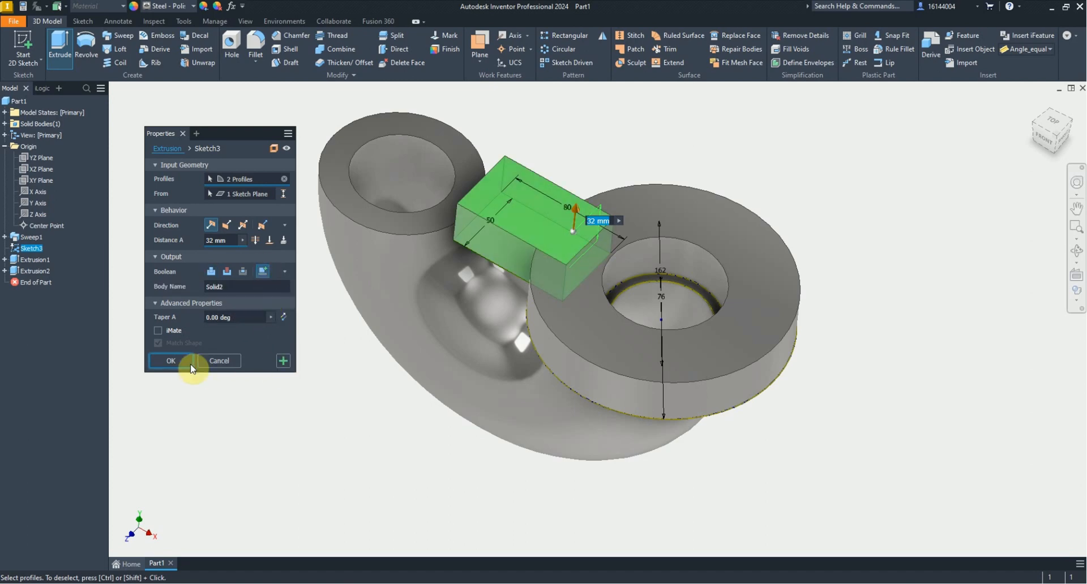
{"action": "left_click", "coordinate": [172, 362]}
Start a sketch on the flange's underside and draw two concentric circles around the pipe, the outer one about 63 mm in radius.
{"action": "mouse_move", "coordinate": [524, 457]}
{"action": "middle_mouse_down", "text": "shift"}
{"action": "mouse_move", "coordinate": [536, 376]}
{"action": "mouse_move", "coordinate": [833, 364]}
{"action": "middle_mouse_up", "text": "shift"}
{"action": "right_click", "coordinate": [832, 364]}
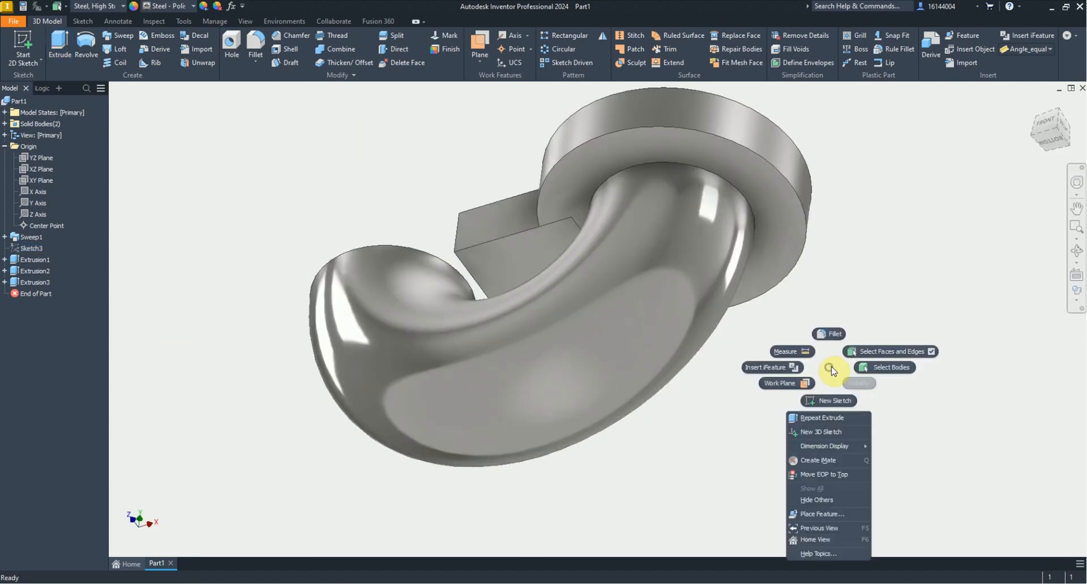
{"action": "left_click", "coordinate": [821, 398]}
{"action": "left_click", "coordinate": [778, 246]}
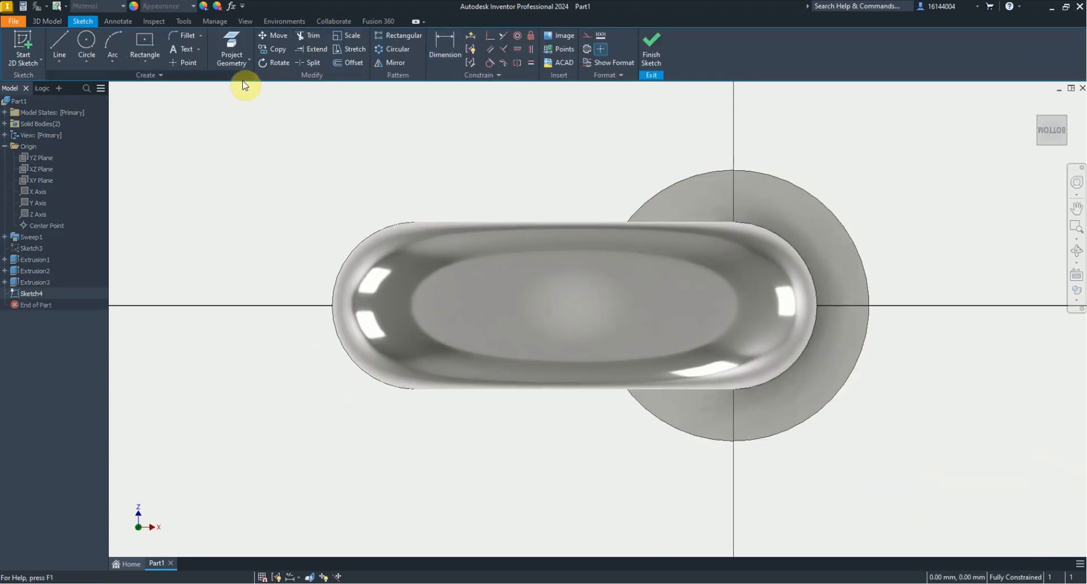
{"action": "left_click", "coordinate": [89, 46]}
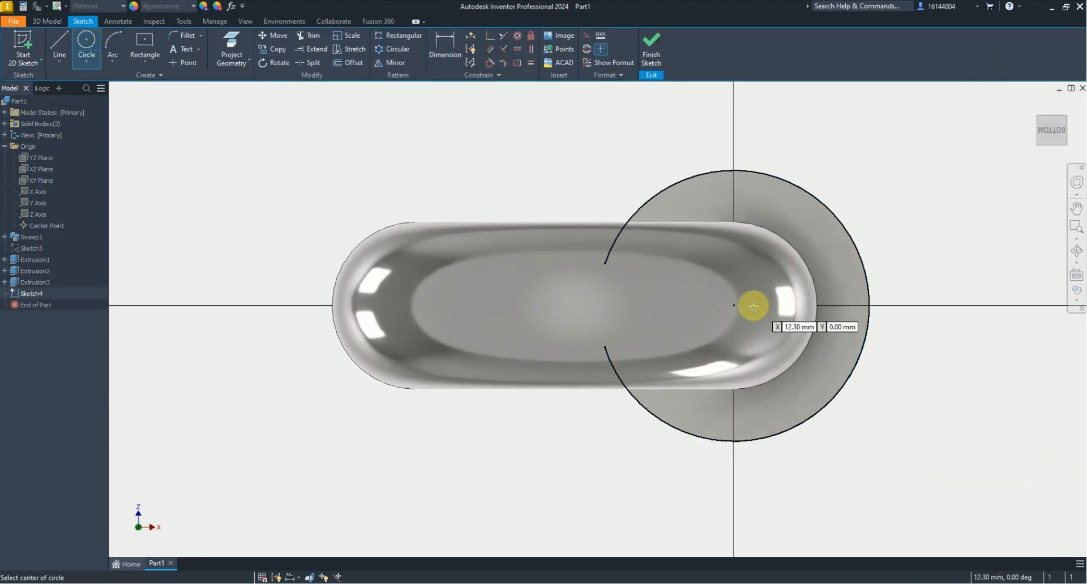
{"action": "left_click", "coordinate": [734, 305]}
{"action": "left_click", "coordinate": [807, 233]}
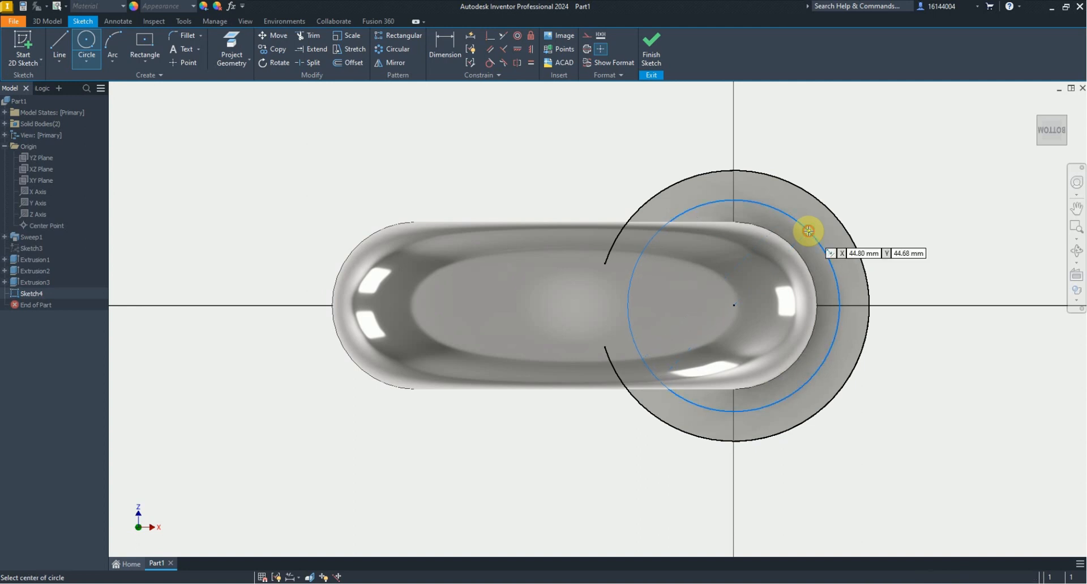
{"action": "left_click", "coordinate": [735, 305]}
{"action": "left_click", "coordinate": [789, 230]}
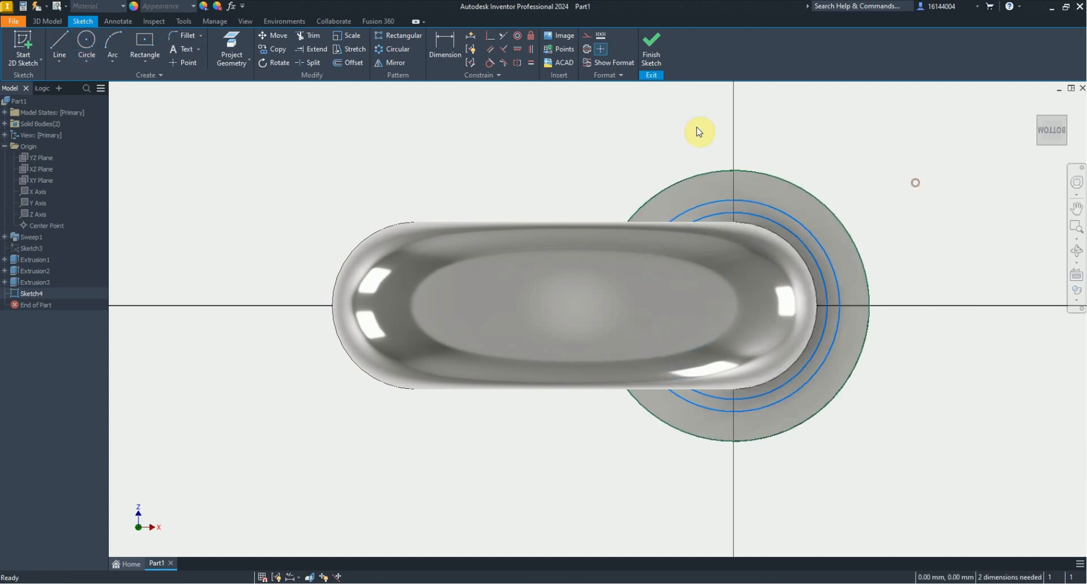
Dimension the gap between the two circles to 8 mm and the distance from the bore edge to the outer circle to 23 mm.
{"action": "key", "text": "d"}
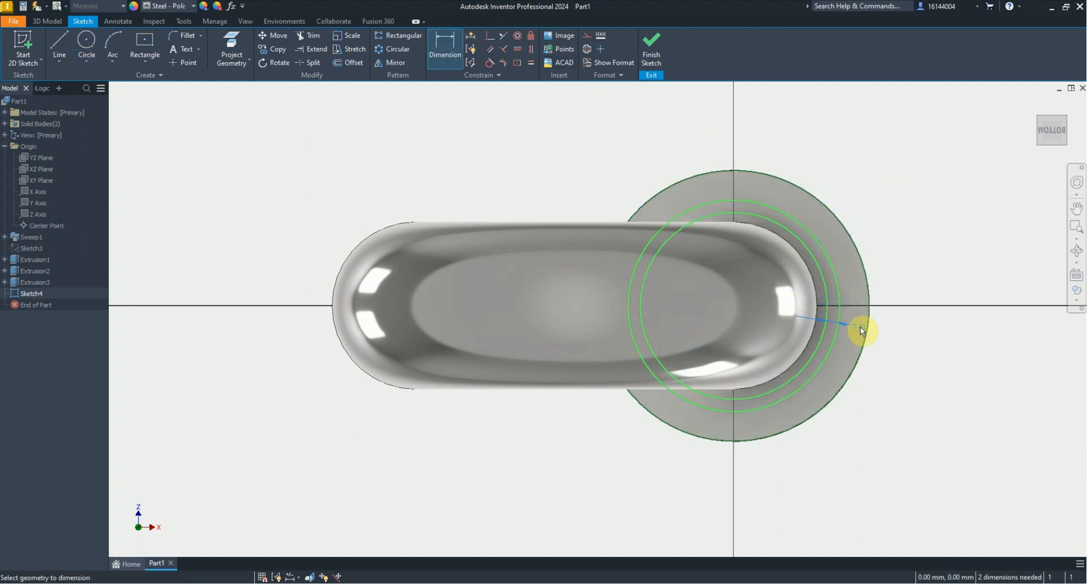
{"action": "left_click", "coordinate": [861, 332]}
{"action": "key", "text": "Return"}
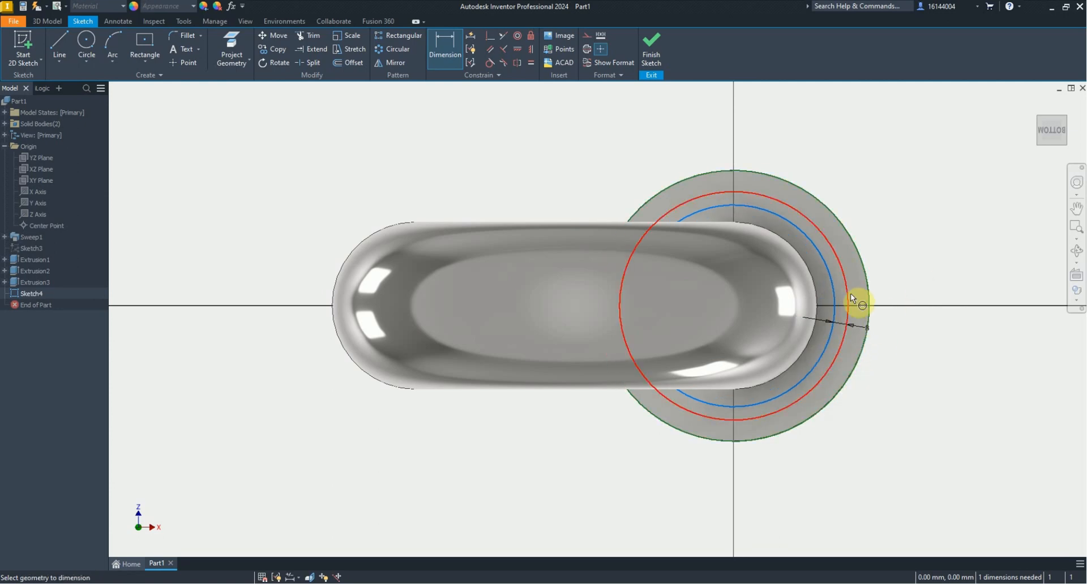
{"action": "mouse_move", "coordinate": [851, 294]}
{"action": "middle_mouse_down", "text": "shift"}
{"action": "mouse_move", "coordinate": [789, 376]}
{"action": "mouse_move", "coordinate": [807, 294]}
{"action": "middle_mouse_up", "text": "shift"}
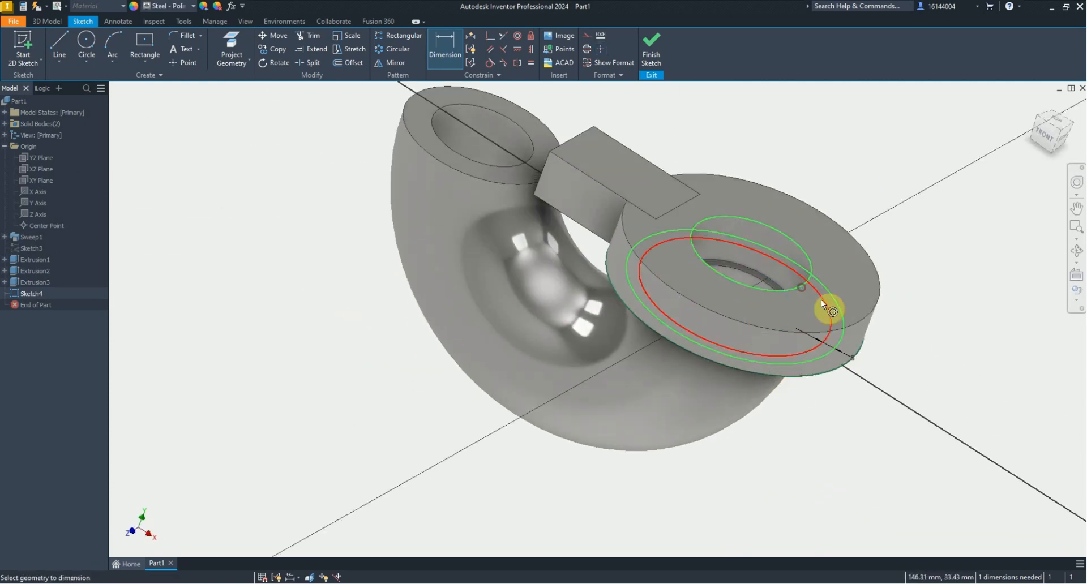
{"action": "left_click", "coordinate": [808, 315]}
{"action": "left_click", "coordinate": [888, 356]}
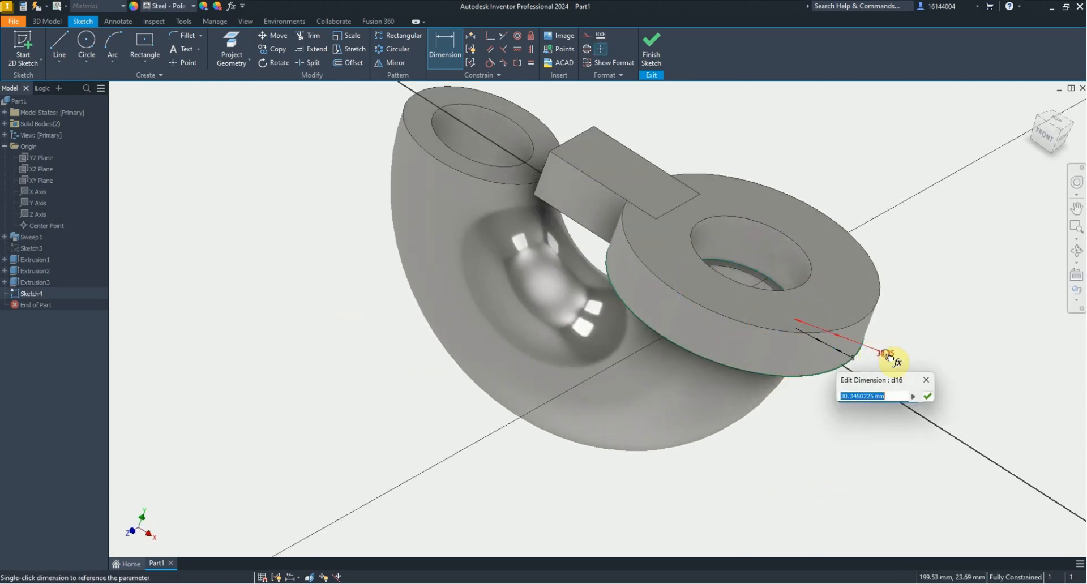
{"action": "key", "text": "Return"}
{"action": "middle_click_drag", "start_coordinate": [884, 360], "coordinate": [851, 303], "text": "shift"}
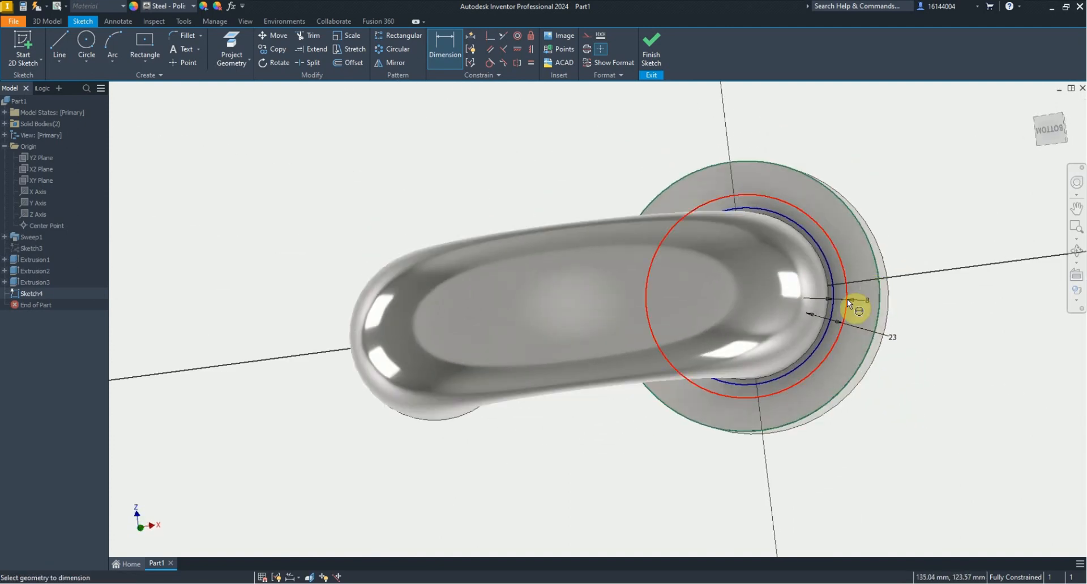
{"action": "key", "text": "Escape"}
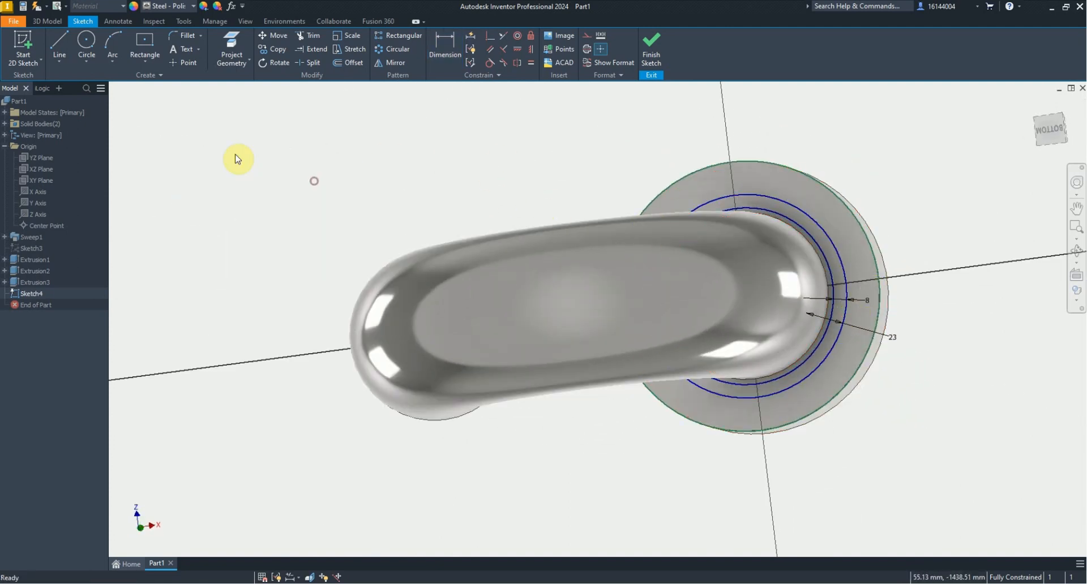
Extrude the 8 mm wide ring 14 mm from the flange's underside and join it to the existing body.
{"action": "left_click", "coordinate": [47, 21]}
{"action": "left_click", "coordinate": [59, 46]}
{"action": "left_click", "coordinate": [725, 213]}
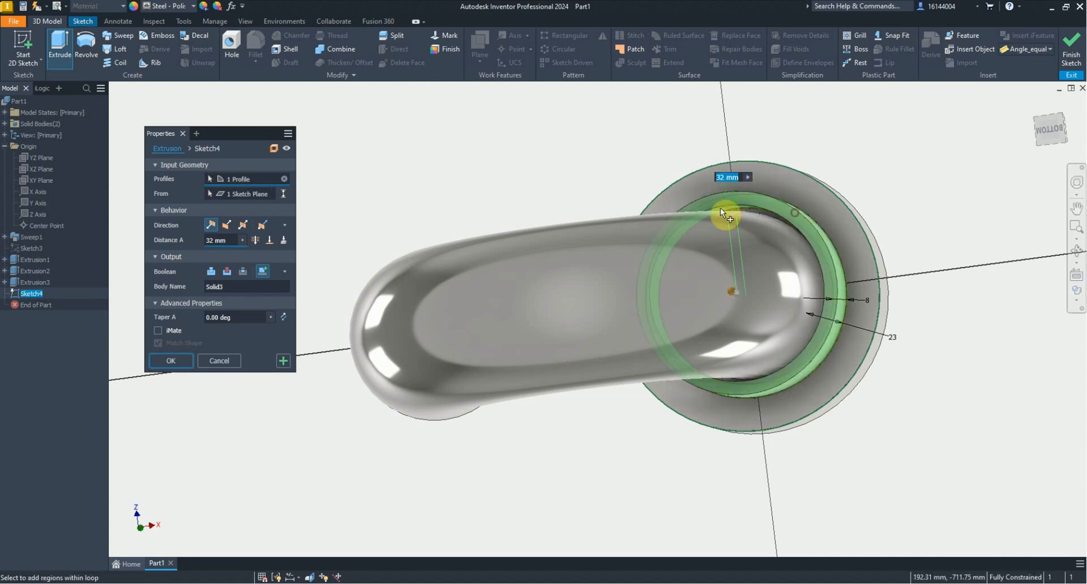
{"action": "type", "text": "14"}
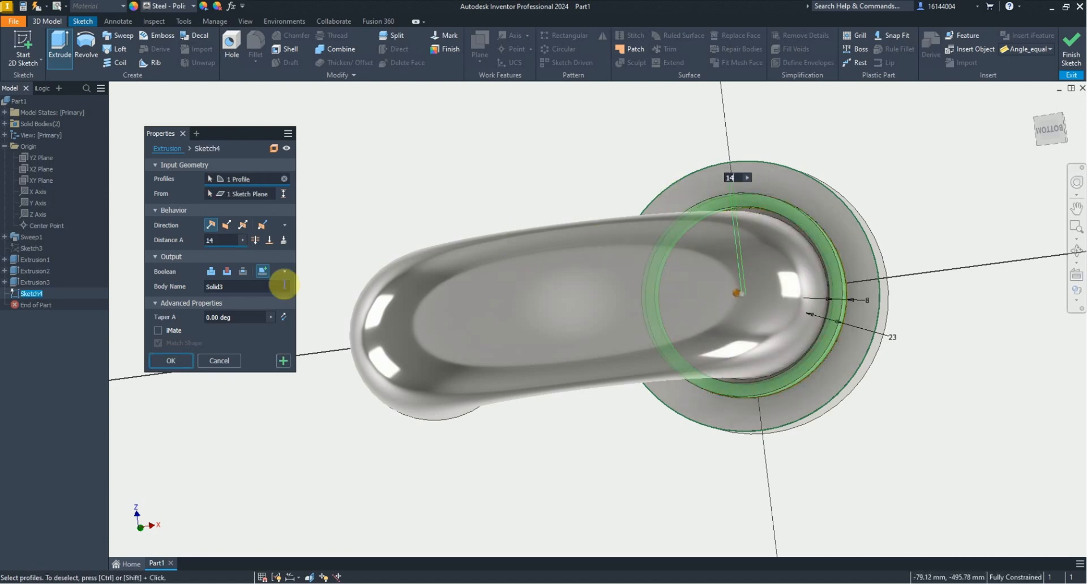
{"action": "left_click", "coordinate": [211, 271]}
{"action": "left_click", "coordinate": [182, 367]}
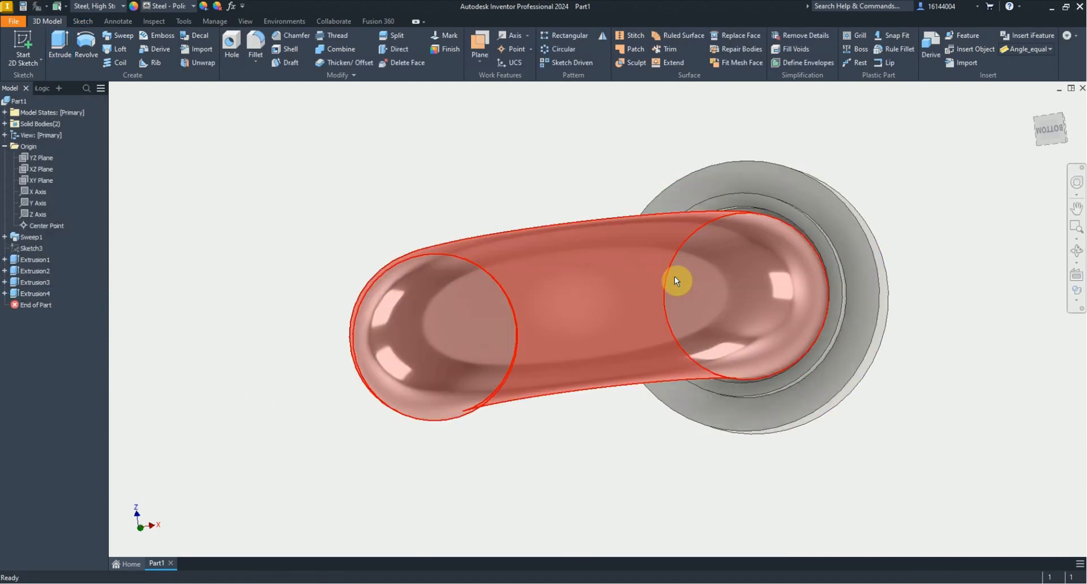
Mirror the flange and its lower ring about the YZ plane onto the other pipe end.
{"action": "middle_click_drag", "start_coordinate": [678, 280], "coordinate": [690, 324], "text": "shift"}
{"action": "left_click", "coordinate": [602, 35]}
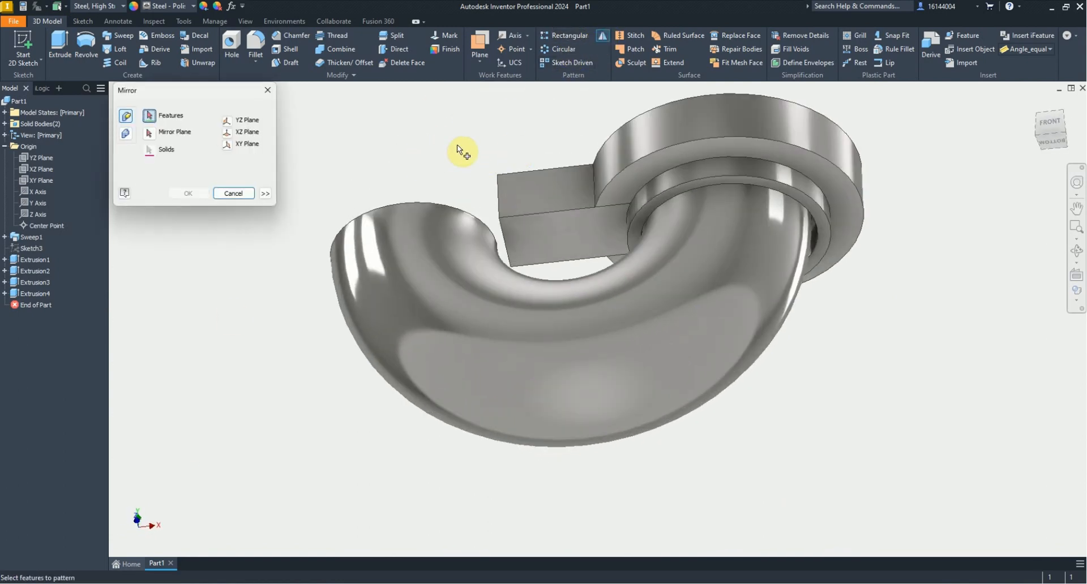
{"action": "left_click", "coordinate": [622, 152]}
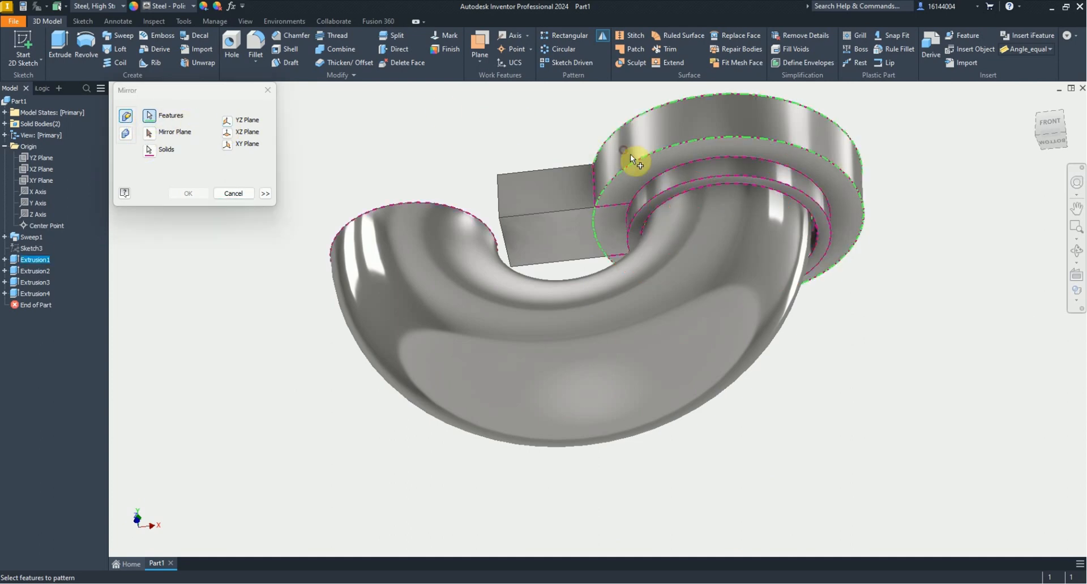
{"action": "left_click", "coordinate": [651, 185]}
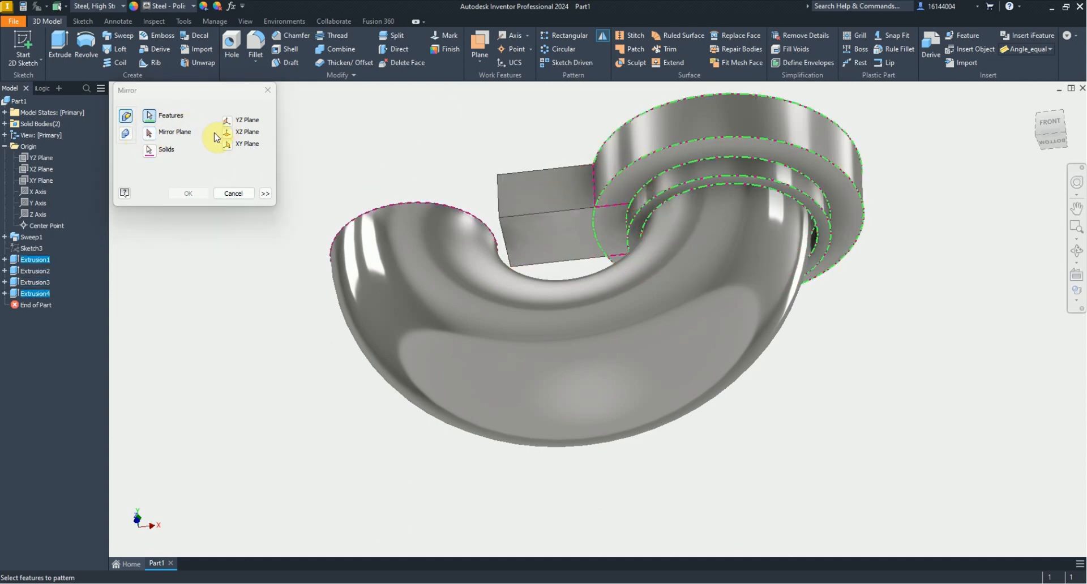
{"action": "left_click", "coordinate": [228, 122]}
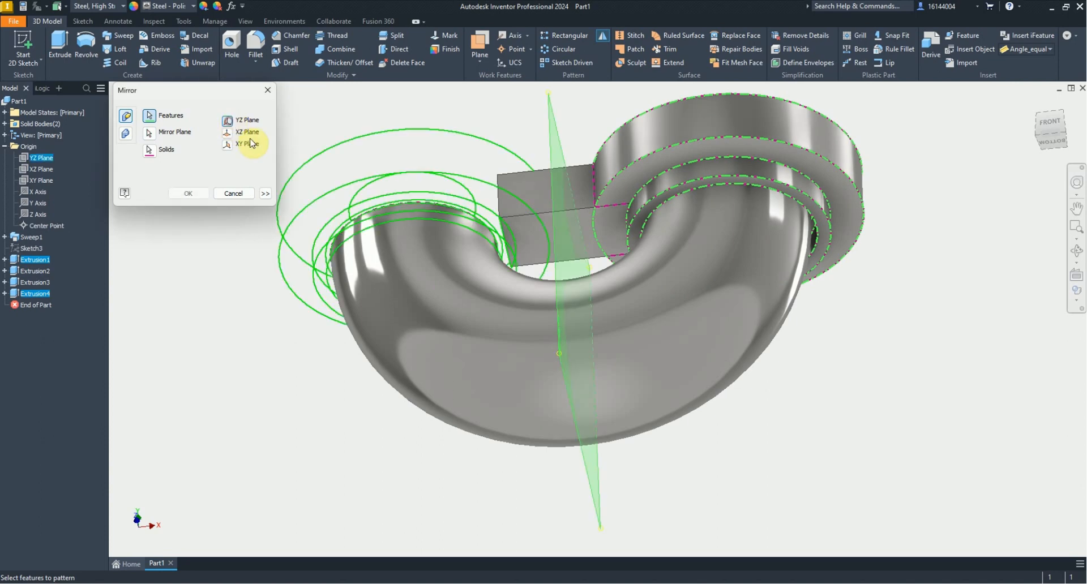
{"action": "left_click", "coordinate": [189, 194]}
{"action": "middle_click_drag", "start_coordinate": [391, 238], "coordinate": [323, 387], "text": "shift"}
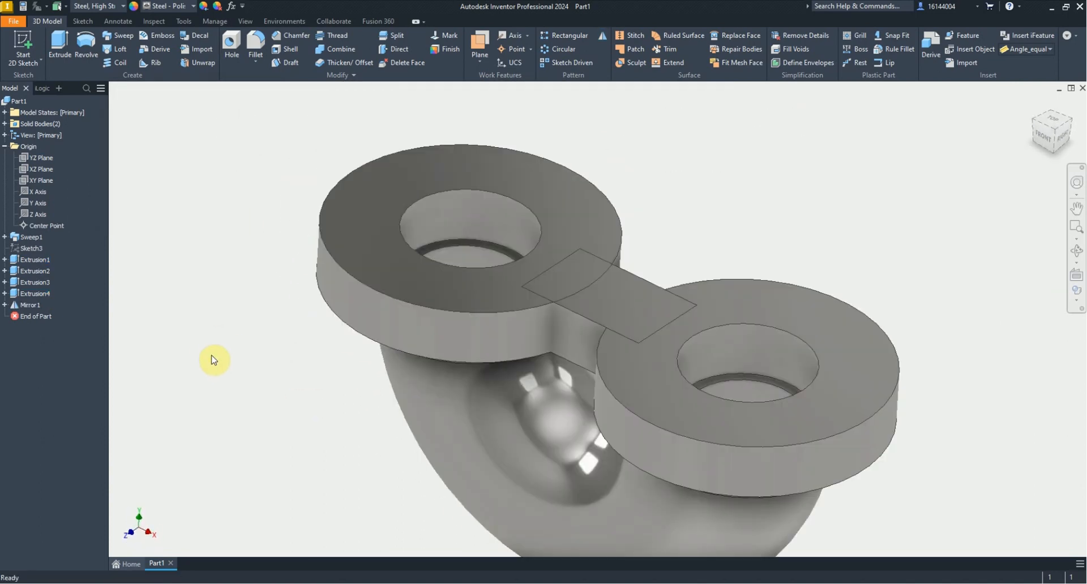
Edit the mirror feature to also include the rectangular cut and the connecting block, Extrusion2 and Extrusion3.
{"action": "double_click", "coordinate": [33, 305]}
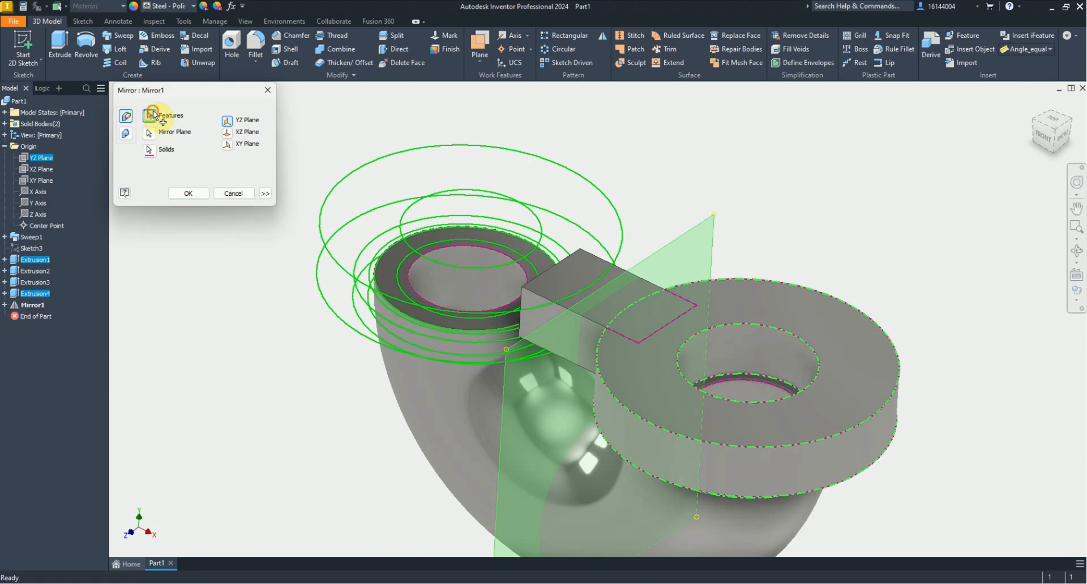
{"action": "left_click", "coordinate": [153, 113]}
{"action": "left_click", "coordinate": [39, 271]}
{"action": "left_click", "coordinate": [40, 283]}
{"action": "left_click", "coordinate": [193, 194]}
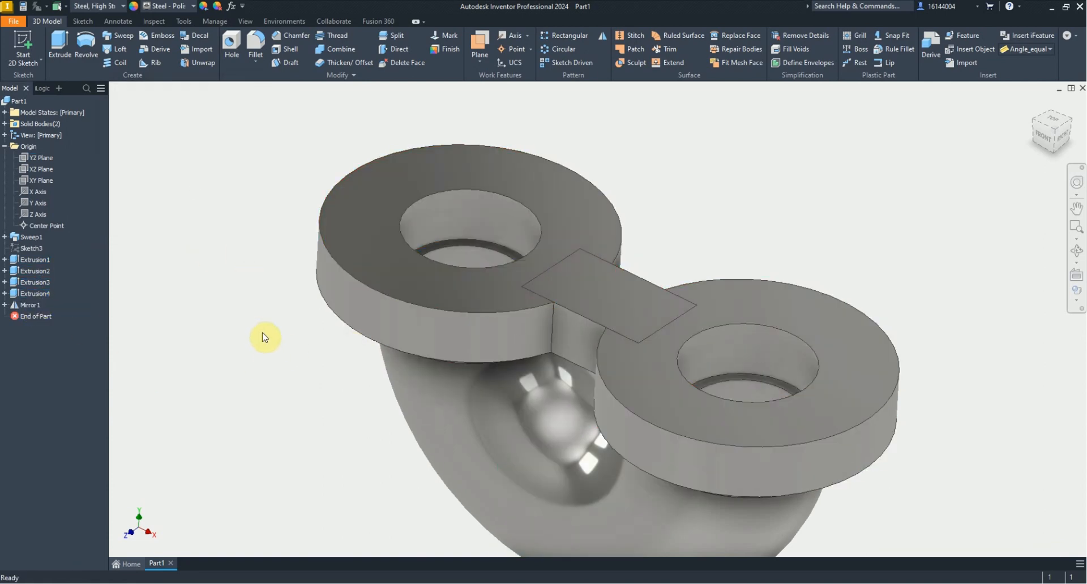
Create a work plane offset 188 mm below the underside of the upper flanges, as given in the reference drawing.
{"action": "key", "text": "alt+Tab"}
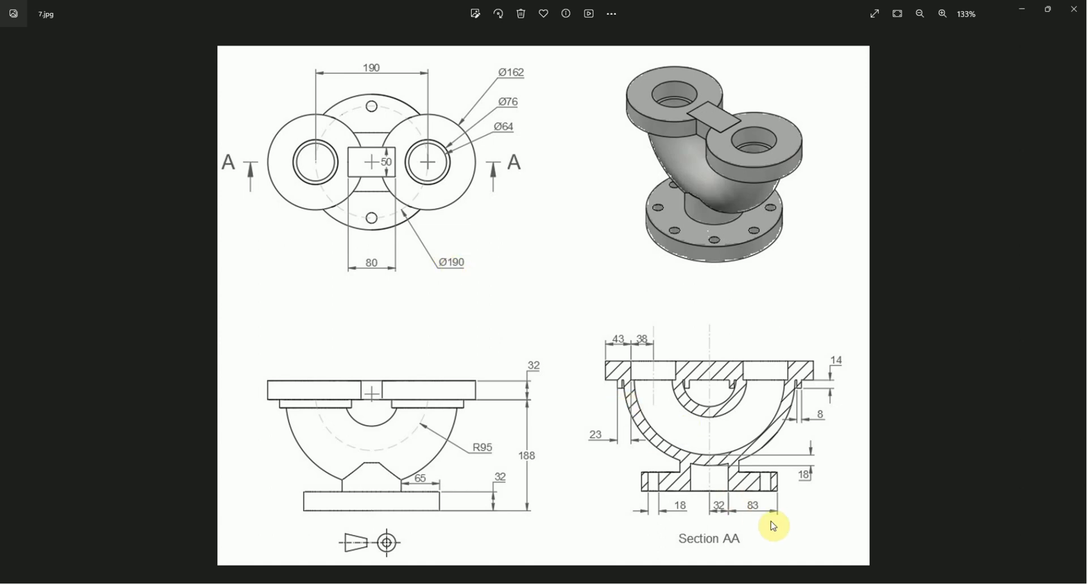
{"action": "key", "text": "alt+Tab"}
{"action": "left_click", "coordinate": [480, 45]}
{"action": "scroll", "coordinate": [634, 388], "scroll_direction": "down", "scroll_amount": 4}
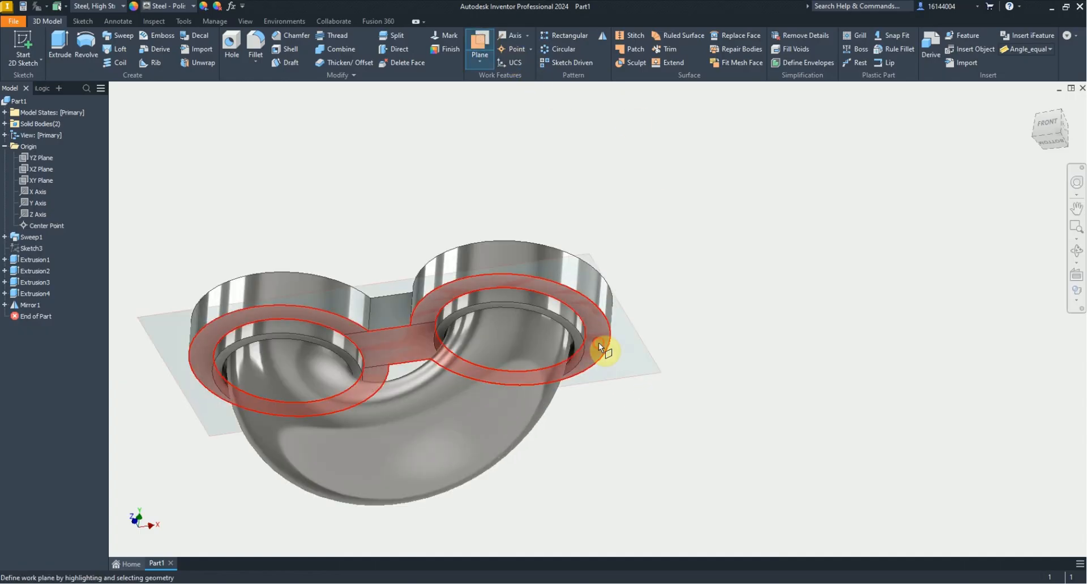
{"action": "left_click_drag", "start_coordinate": [599, 342], "coordinate": [618, 487]}
{"action": "type", "text": "190"}
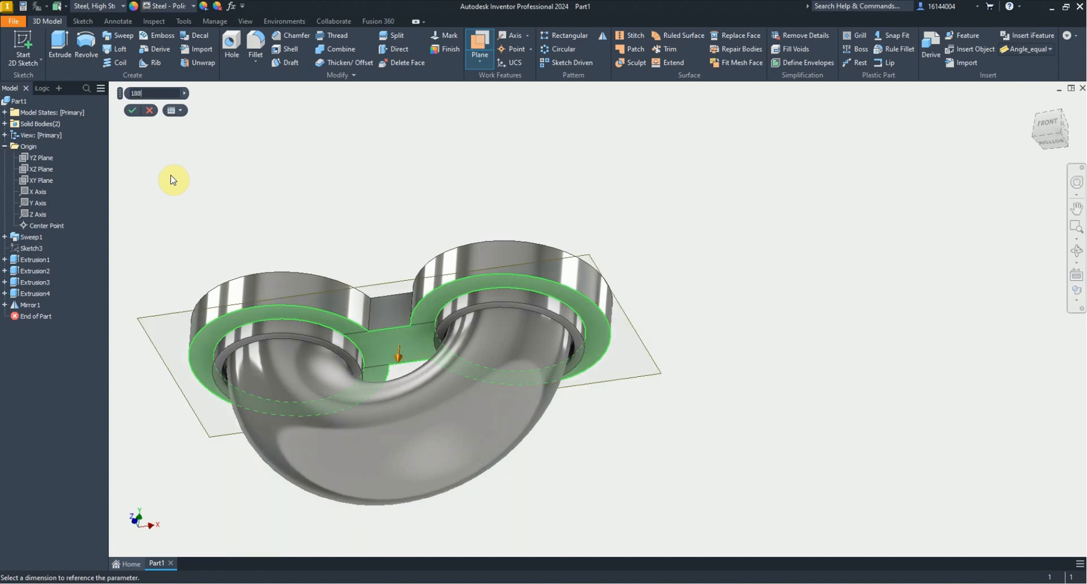
{"action": "left_click", "coordinate": [133, 112]}
Start a sketch on the new work plane and draw three concentric circles centred midway between the two upper flanges.
{"action": "scroll", "coordinate": [362, 259], "scroll_direction": "up", "scroll_amount": 3}
{"action": "middle_click_drag", "start_coordinate": [384, 272], "coordinate": [413, 318], "text": "shift"}
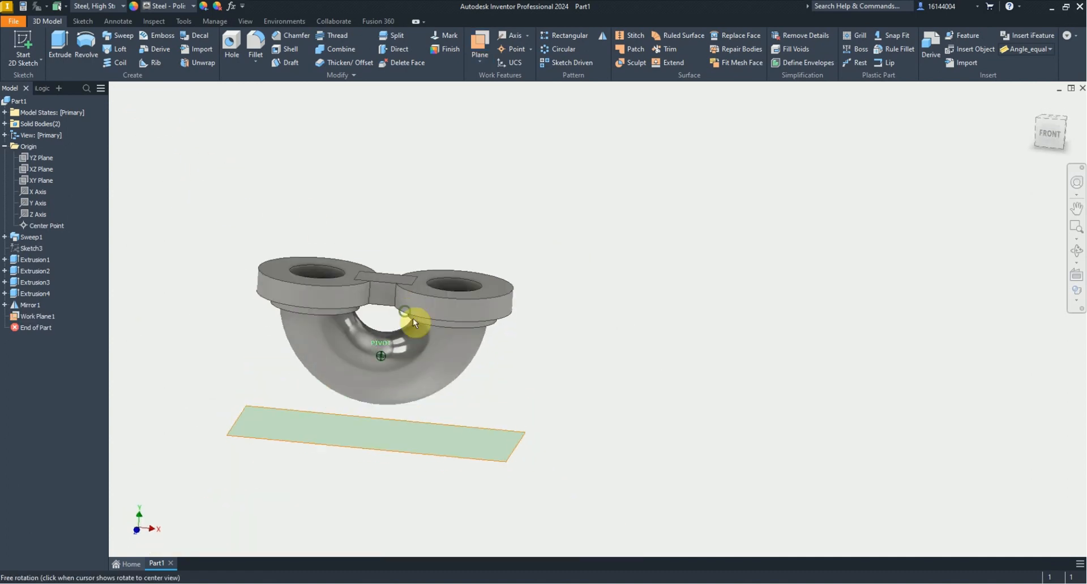
{"action": "left_click", "coordinate": [492, 461]}
{"action": "left_click", "coordinate": [527, 456]}
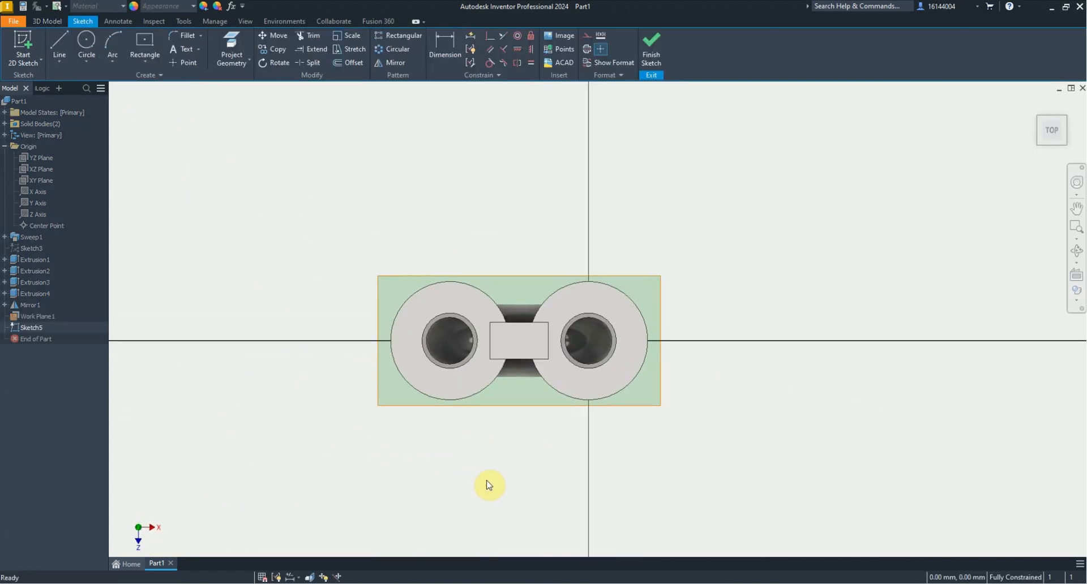
{"action": "left_click", "coordinate": [86, 42]}
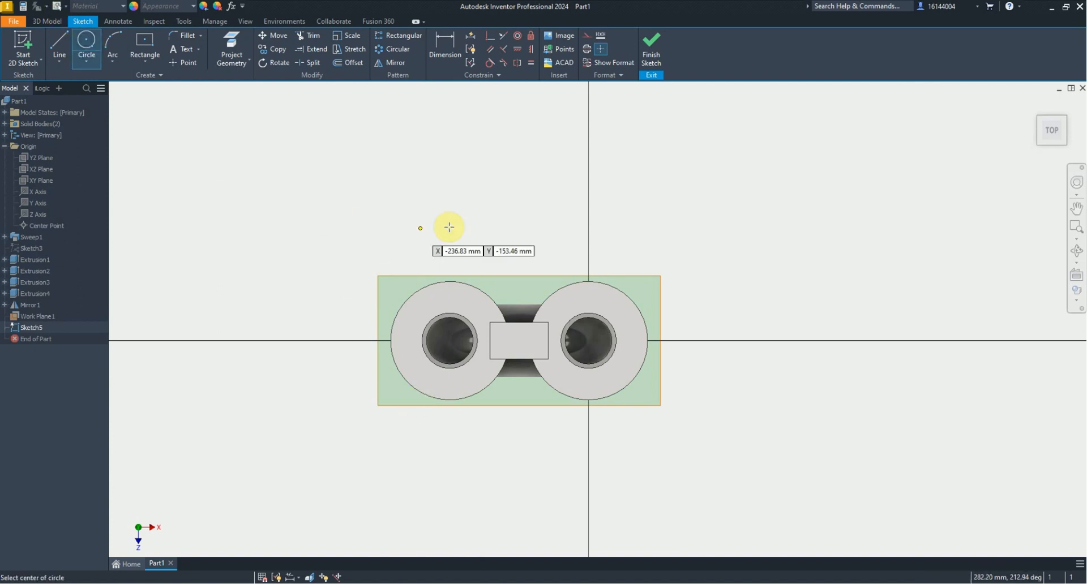
{"action": "left_click", "coordinate": [521, 341]}
{"action": "left_click", "coordinate": [481, 229]}
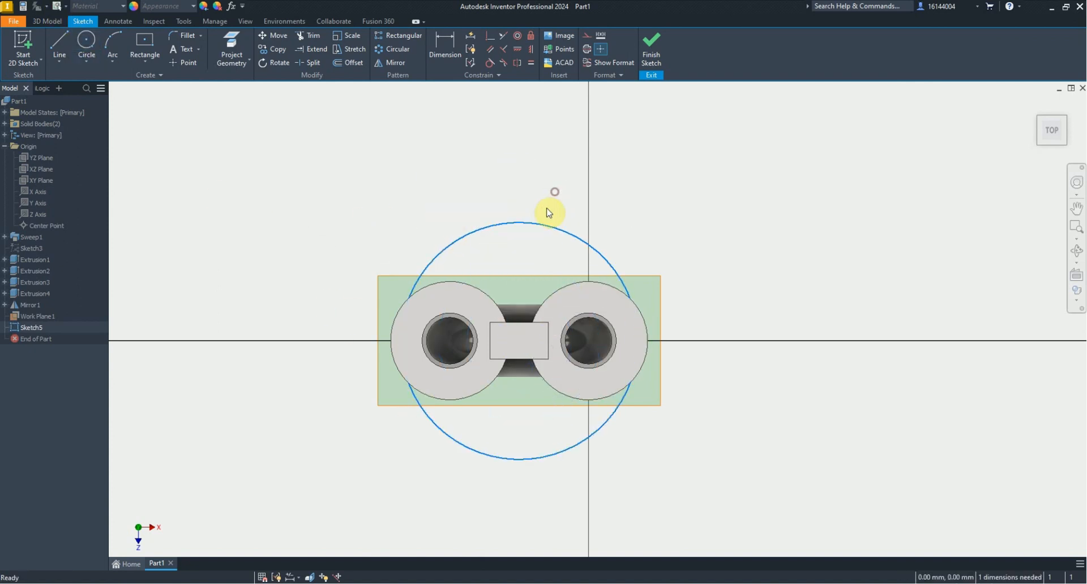
{"action": "left_click", "coordinate": [519, 341]}
{"action": "left_click", "coordinate": [512, 284]}
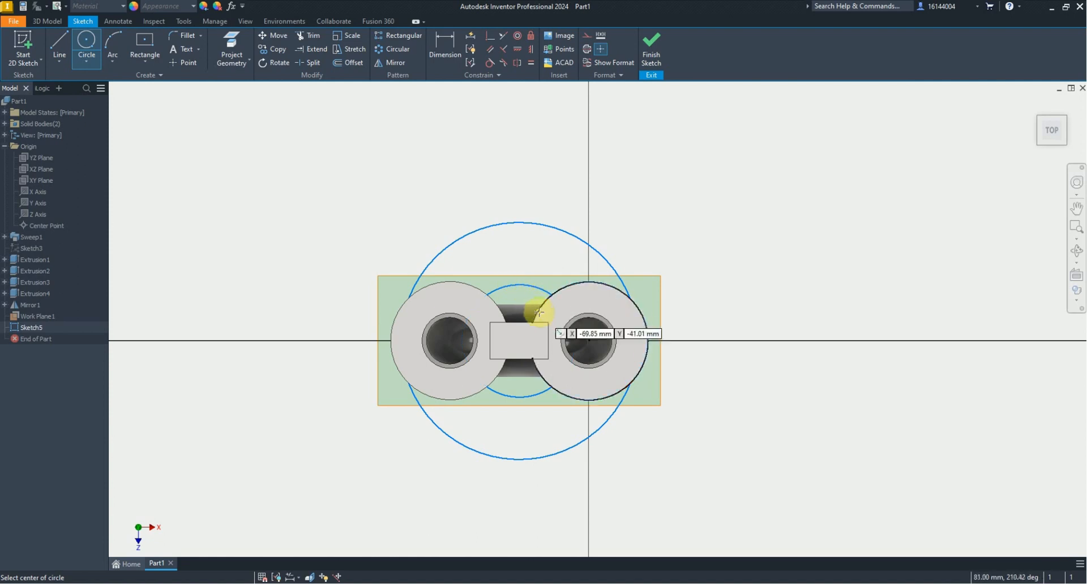
{"action": "left_click", "coordinate": [519, 341]}
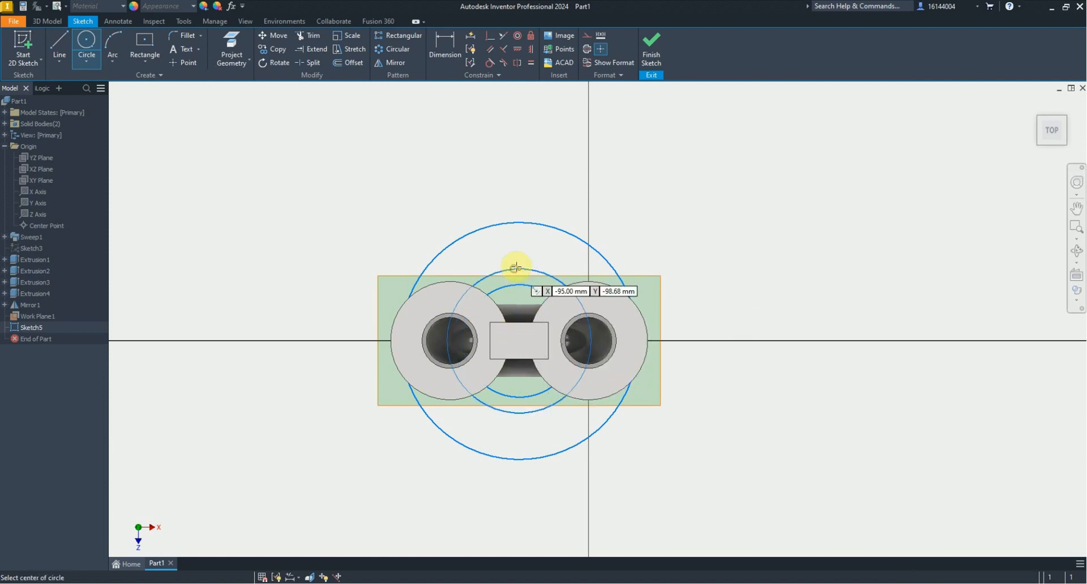
{"action": "left_click", "coordinate": [518, 267]}
{"action": "key", "text": "Escape"}
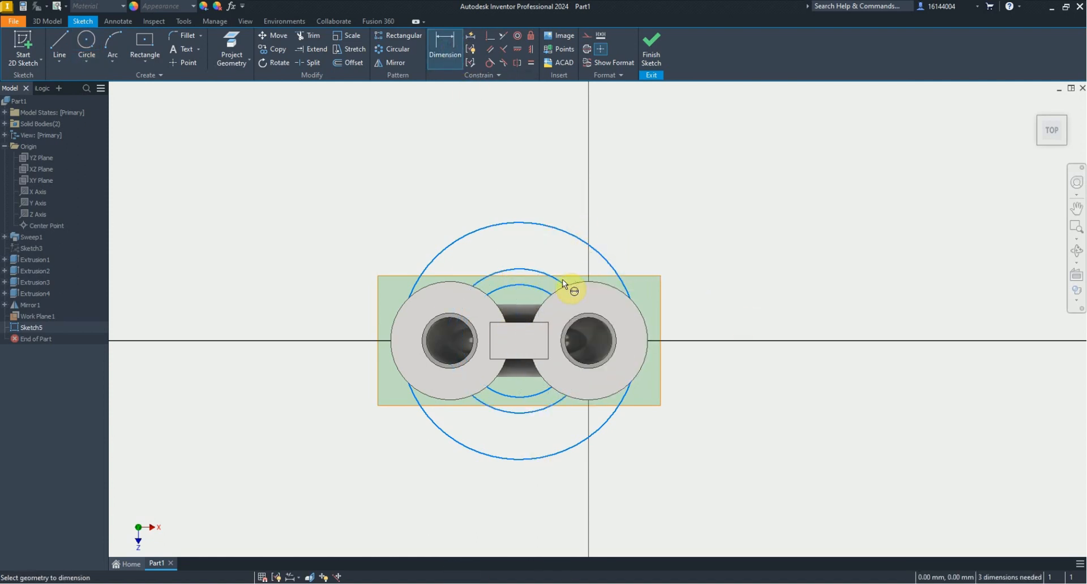
Set the innermost circle's diameter to 64 mm and slice the graphics at the sketch plane.
{"action": "left_click", "coordinate": [664, 270]}
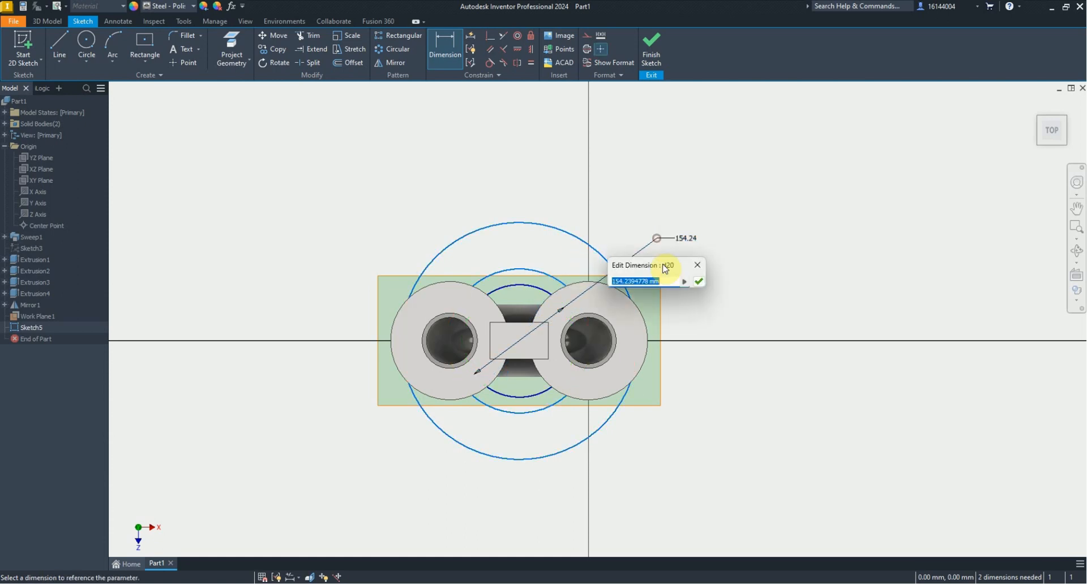
{"action": "key", "text": "Return"}
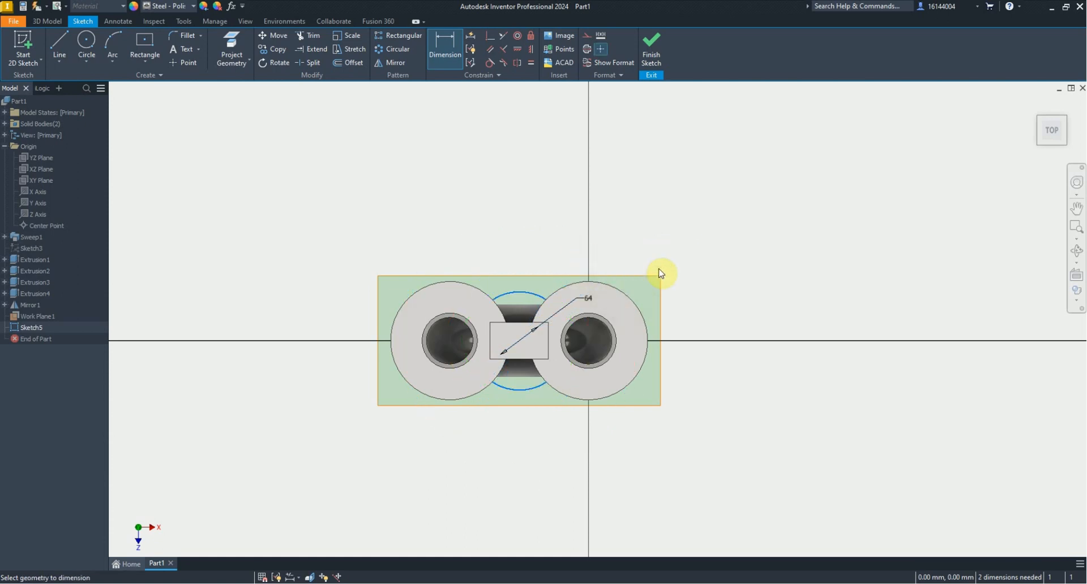
{"action": "left_click", "coordinate": [309, 577]}
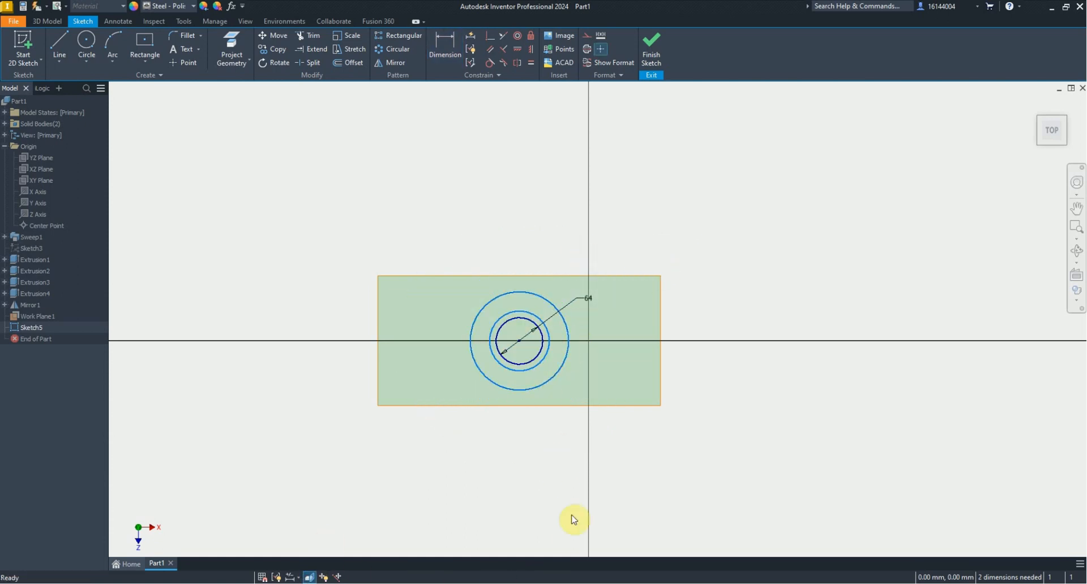
{"action": "left_click", "coordinate": [597, 583]}
{"action": "left_click", "coordinate": [617, 583]}
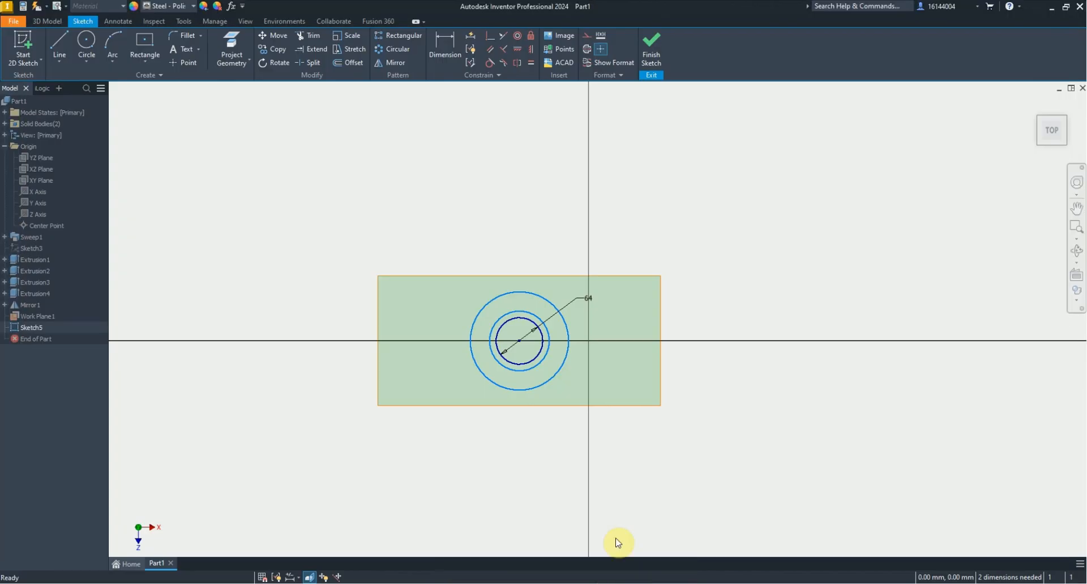
Dimension the outer circle 83 mm and the middle circle 18 mm from the innermost circle.
{"action": "left_click", "coordinate": [446, 49]}
{"action": "left_click", "coordinate": [543, 340]}
{"action": "left_click", "coordinate": [566, 337]}
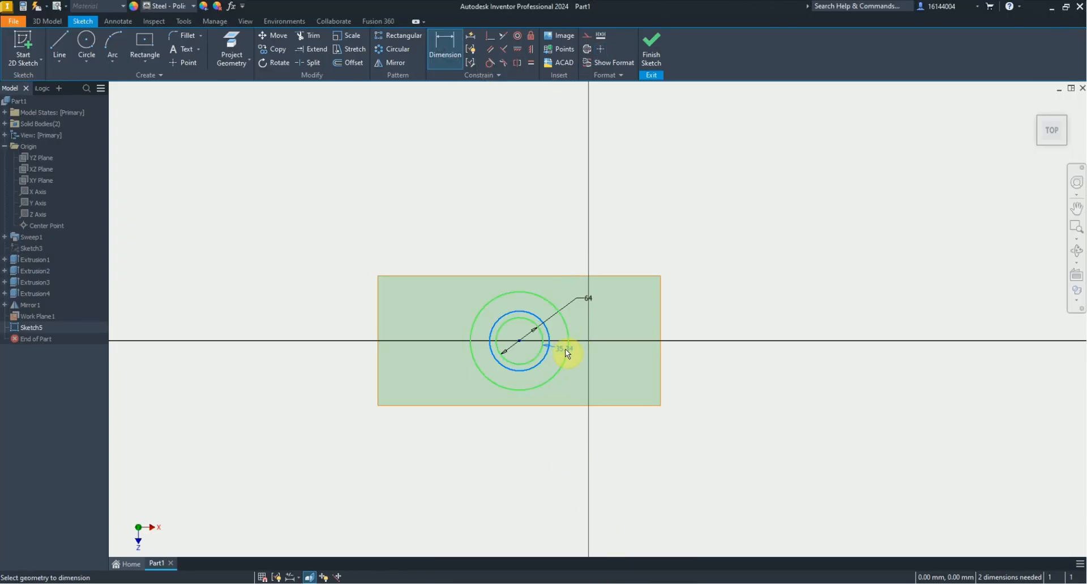
{"action": "left_click", "coordinate": [593, 371]}
{"action": "type", "text": "83"}
{"action": "key", "text": "Return"}
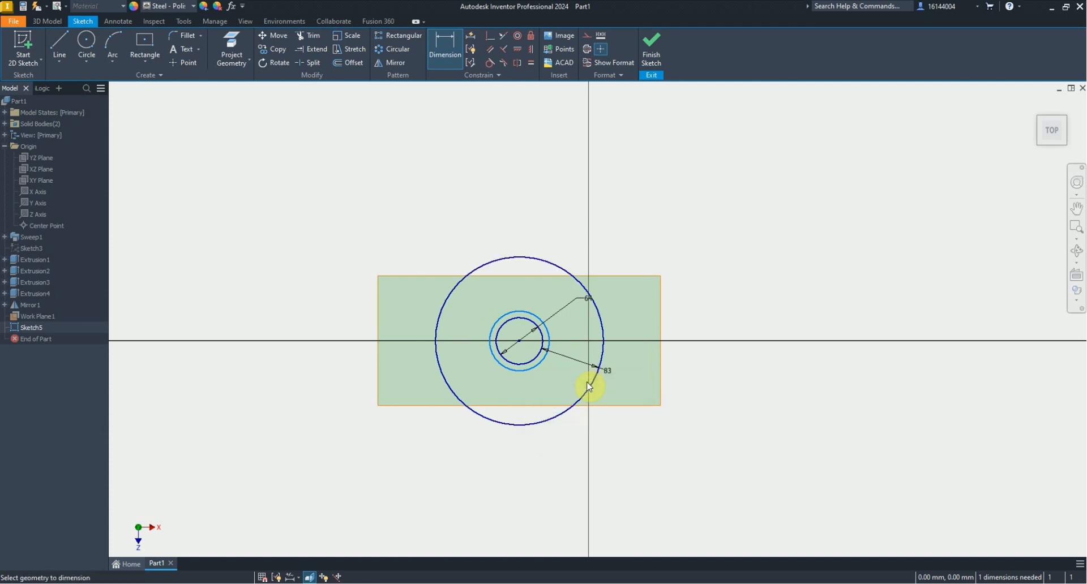
{"action": "left_click", "coordinate": [543, 337]}
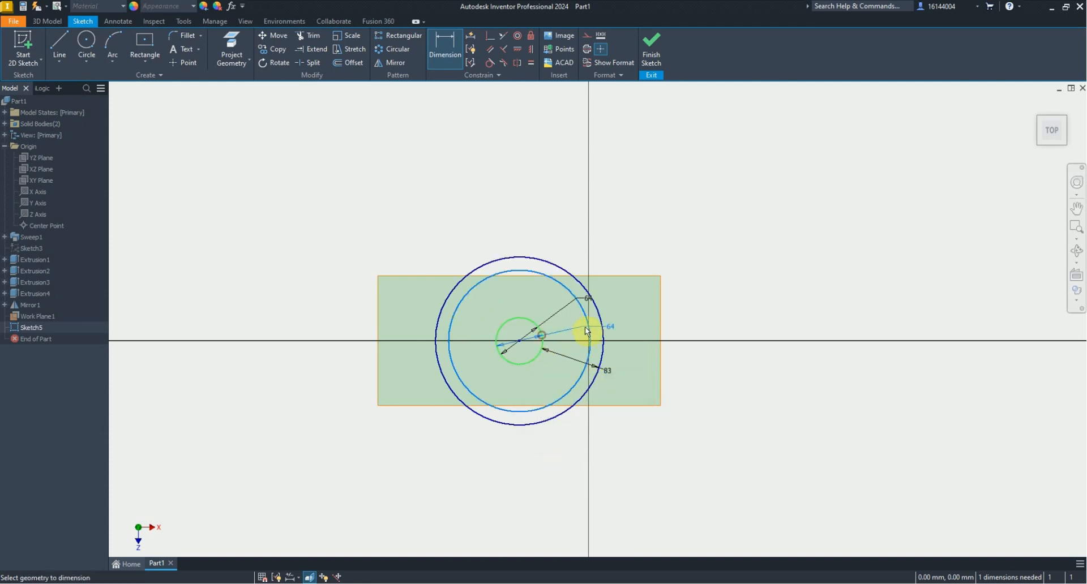
{"action": "left_click", "coordinate": [589, 333]}
{"action": "left_click", "coordinate": [560, 333]}
{"action": "type", "text": "18"}
{"action": "key", "text": "Return"}
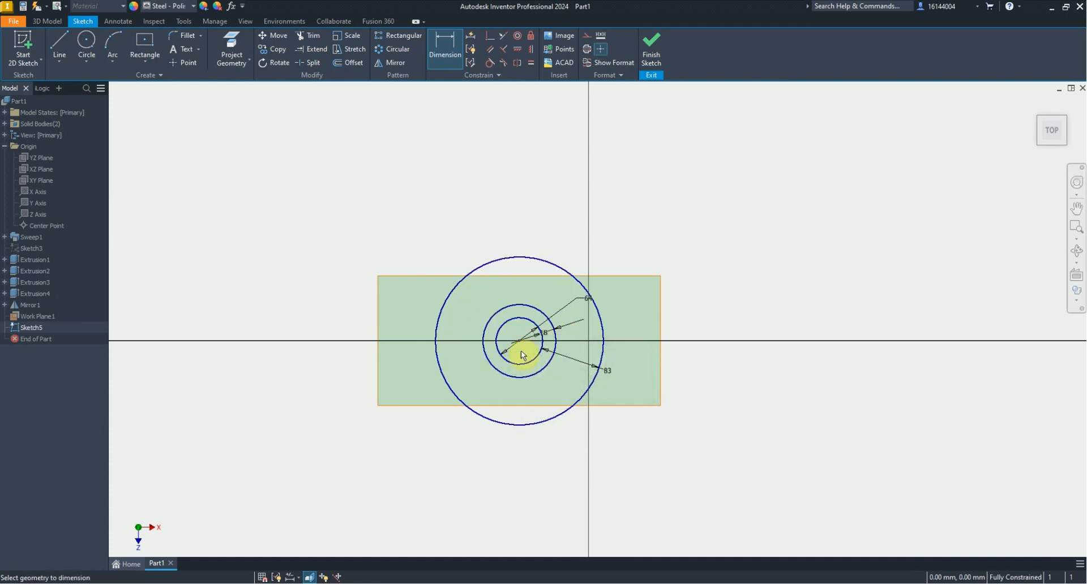
Draw a concentric circle between the middle and outer circles, set its diameter to 190 mm, and convert it to construction geometry.
{"action": "left_click", "coordinate": [86, 45]}
{"action": "left_click", "coordinate": [519, 341]}
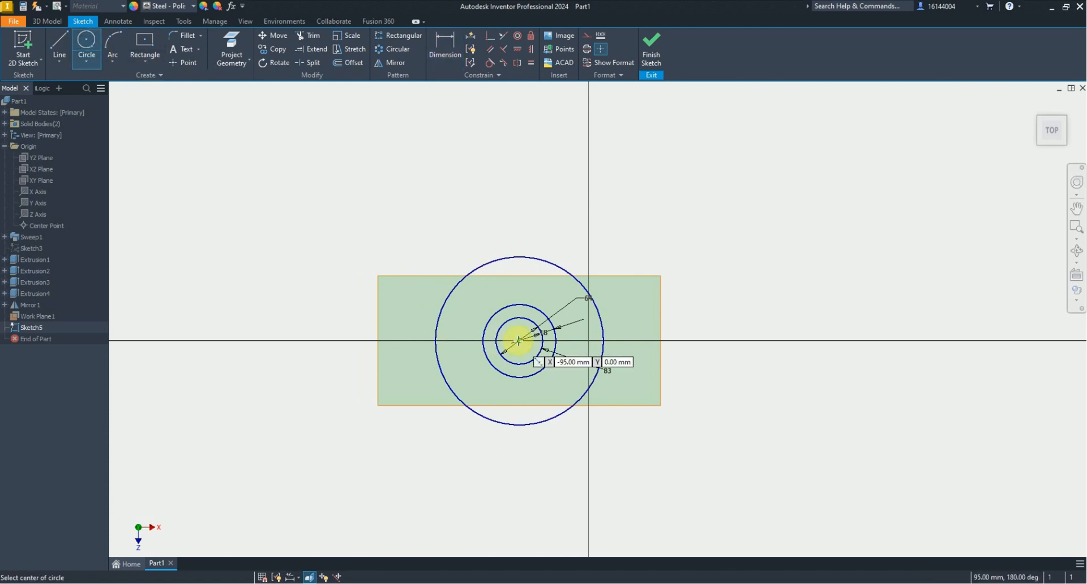
{"action": "left_click", "coordinate": [480, 293]}
{"action": "left_click", "coordinate": [445, 49]}
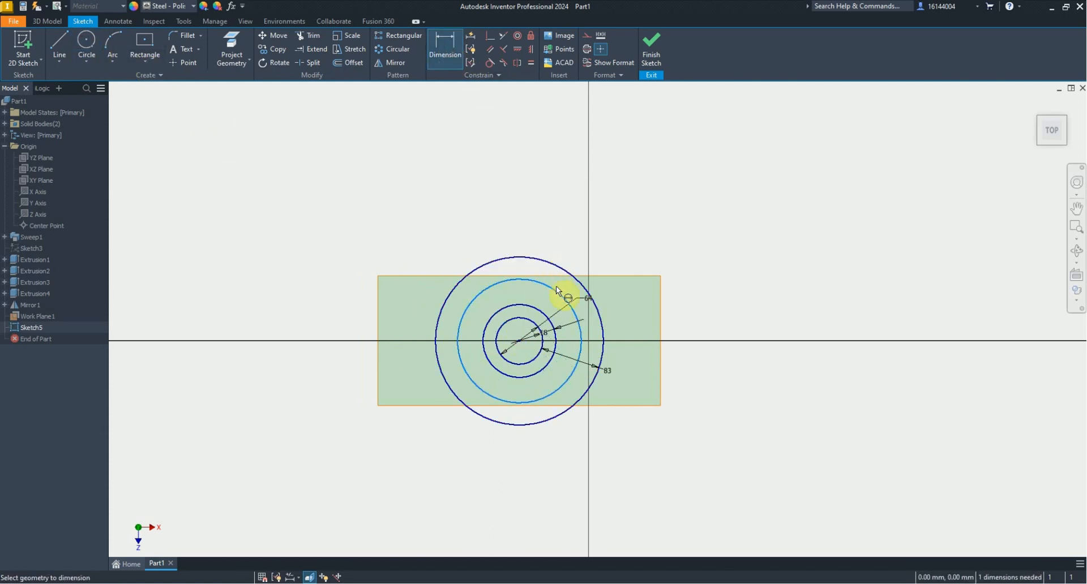
{"action": "left_click", "coordinate": [566, 296]}
{"action": "left_click", "coordinate": [611, 243]}
{"action": "type", "text": "190"}
{"action": "key", "text": "Return"}
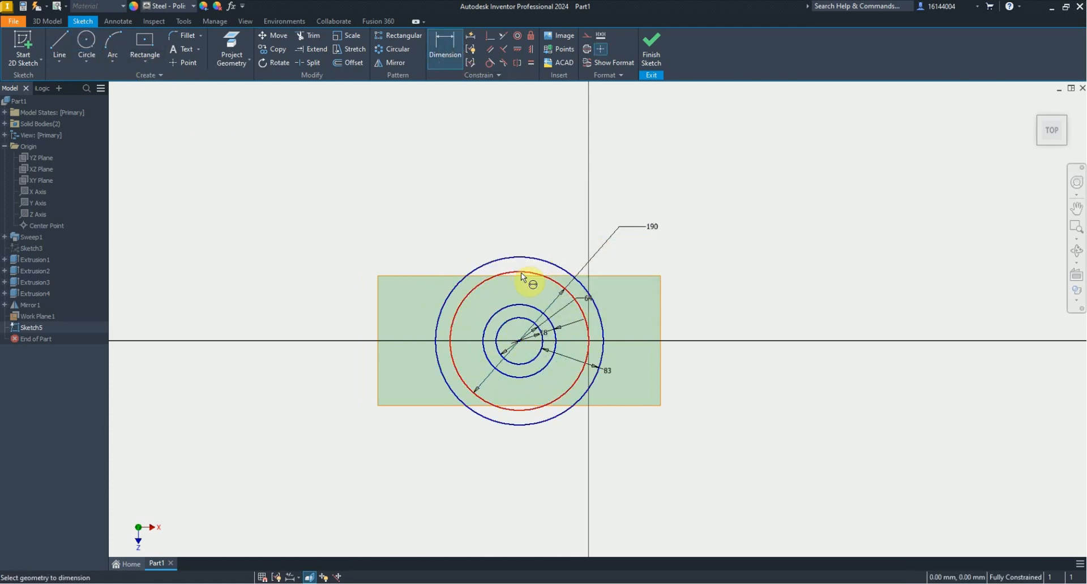
{"action": "key", "text": "Escape"}
{"action": "left_click", "coordinate": [521, 273]}
{"action": "left_click", "coordinate": [587, 35]}
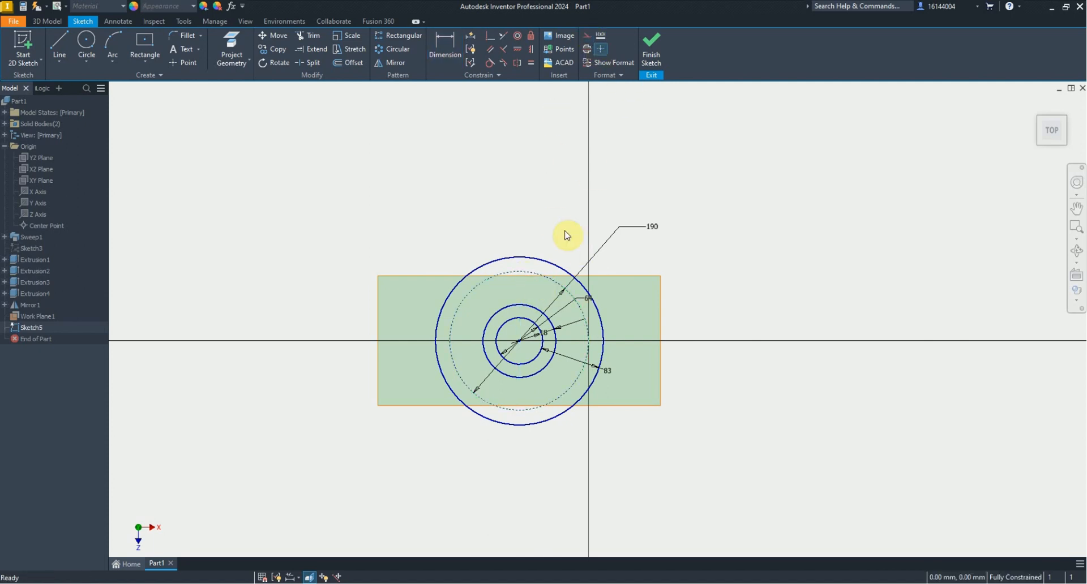
Draw a 20 mm diameter hole circle on the construction circle and constrain its centre vertically to the flange centre.
{"action": "left_click", "coordinate": [87, 45]}
{"action": "left_click", "coordinate": [519, 410]}
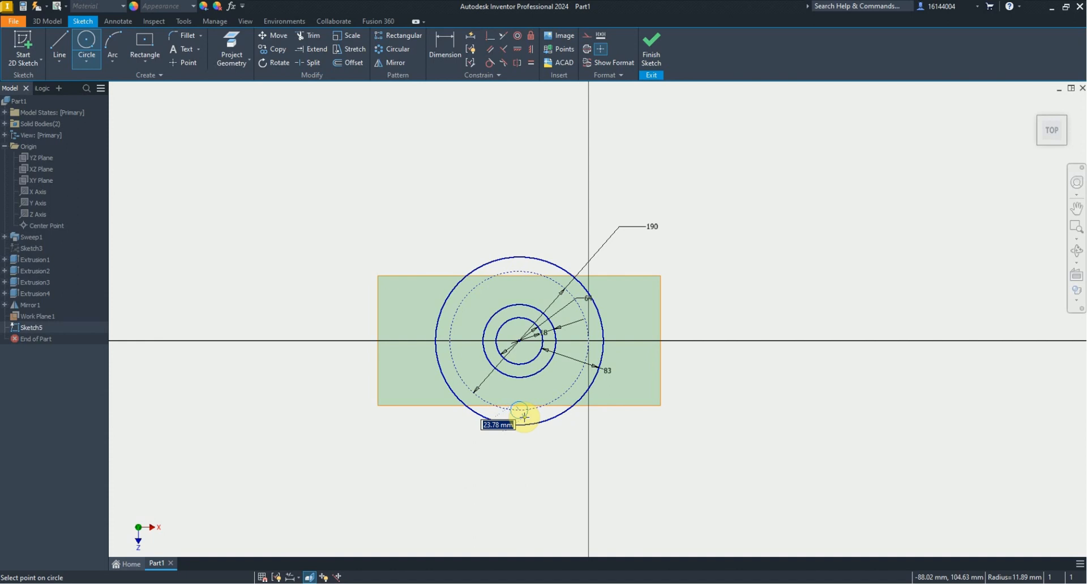
{"action": "type", "text": "20"}
{"action": "key", "text": "Return"}
{"action": "key", "text": "Escape"}
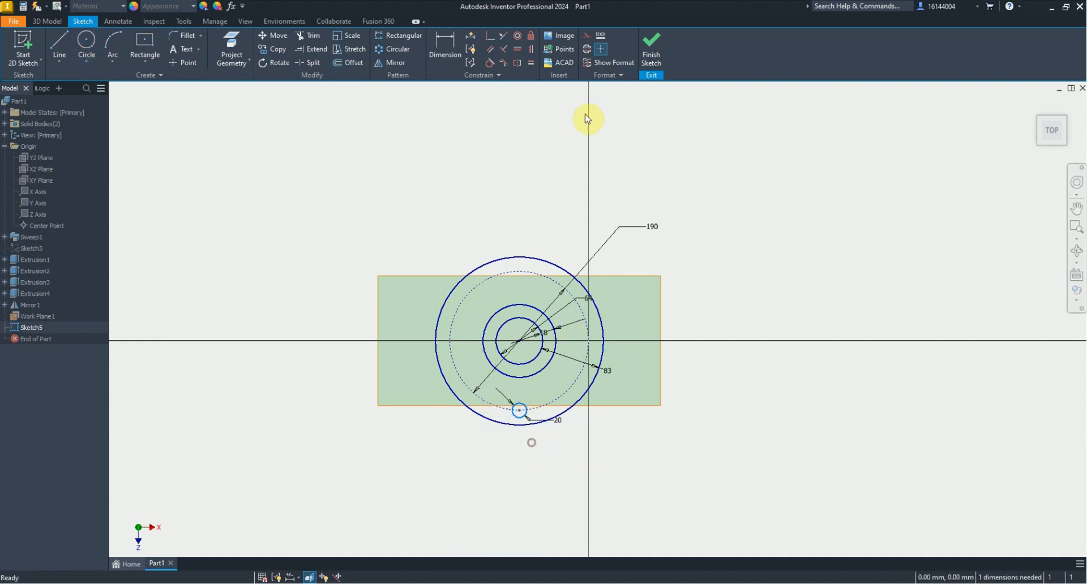
{"action": "left_click", "coordinate": [533, 50]}
{"action": "left_click", "coordinate": [520, 341]}
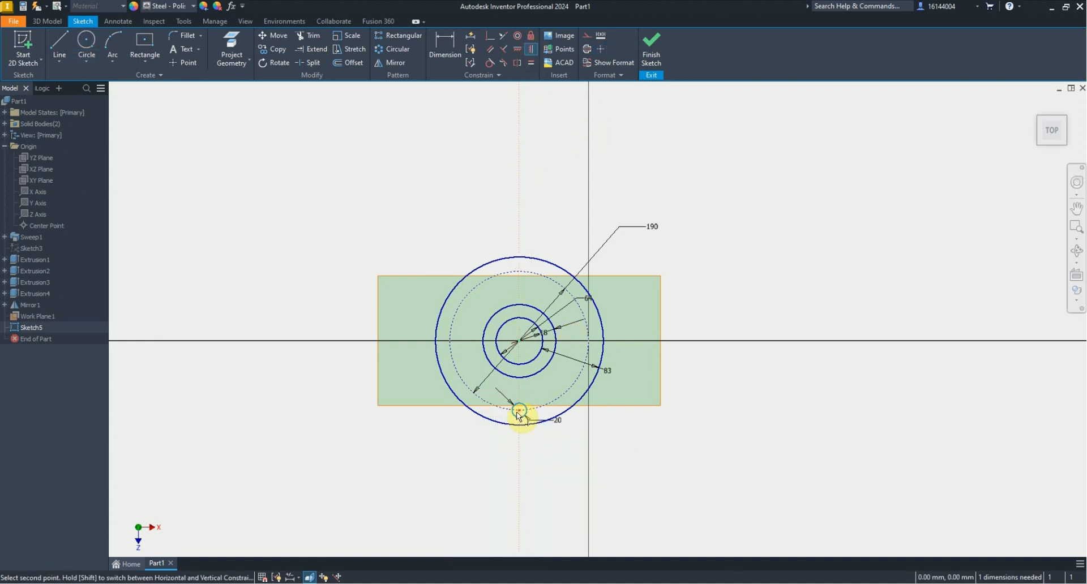
{"action": "left_click", "coordinate": [519, 411]}
{"action": "right_click", "coordinate": [475, 469]}
{"action": "left_click", "coordinate": [515, 469]}
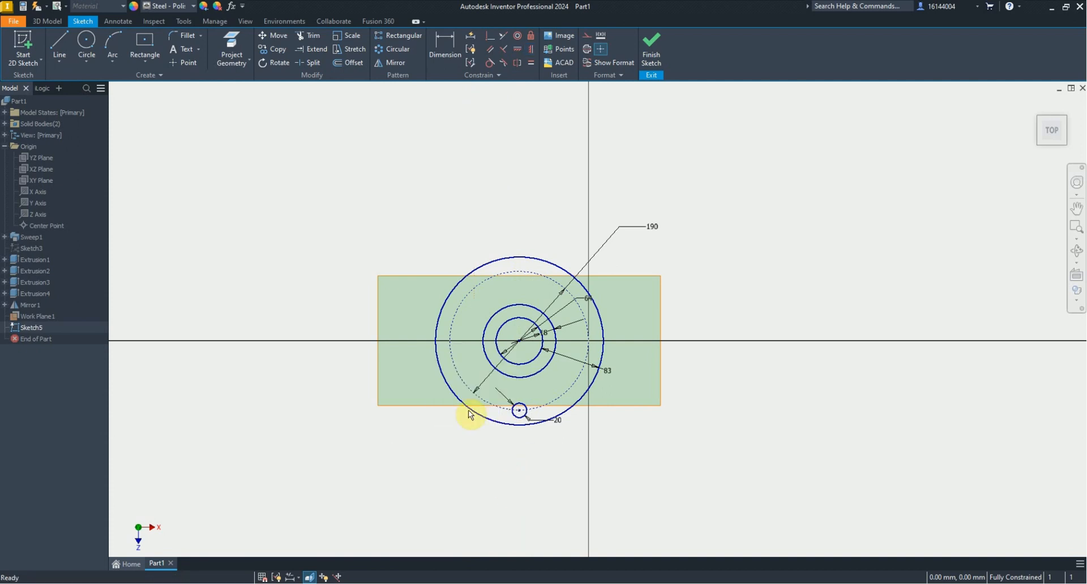
Pattern the 20 mm hole circle circularly about the flange centre with 8 instances over 360 degrees and finish the sketch.
{"action": "left_click", "coordinate": [399, 53]}
{"action": "left_click", "coordinate": [520, 410]}
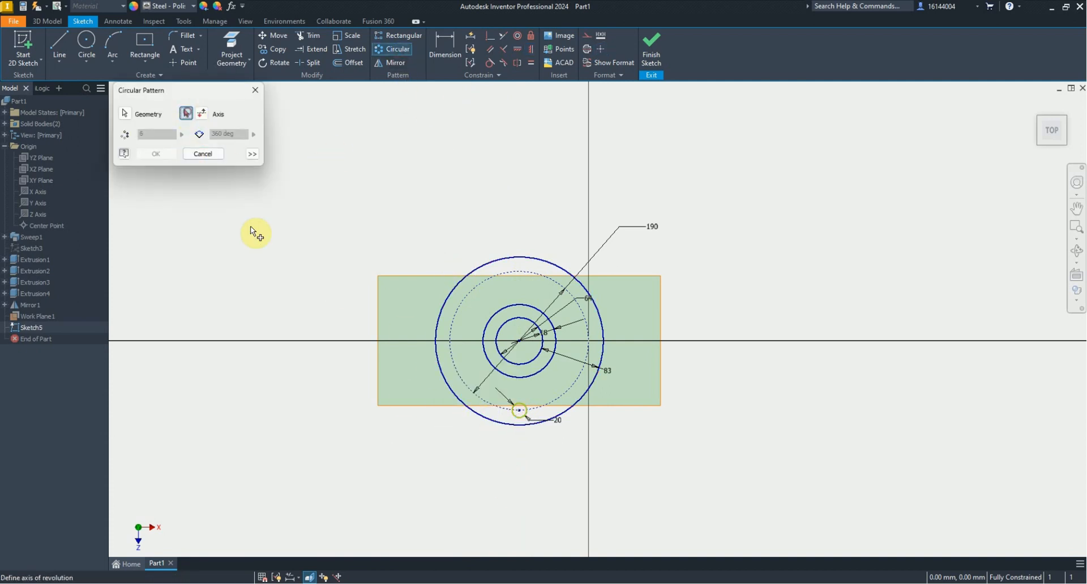
{"action": "left_click", "coordinate": [463, 367]}
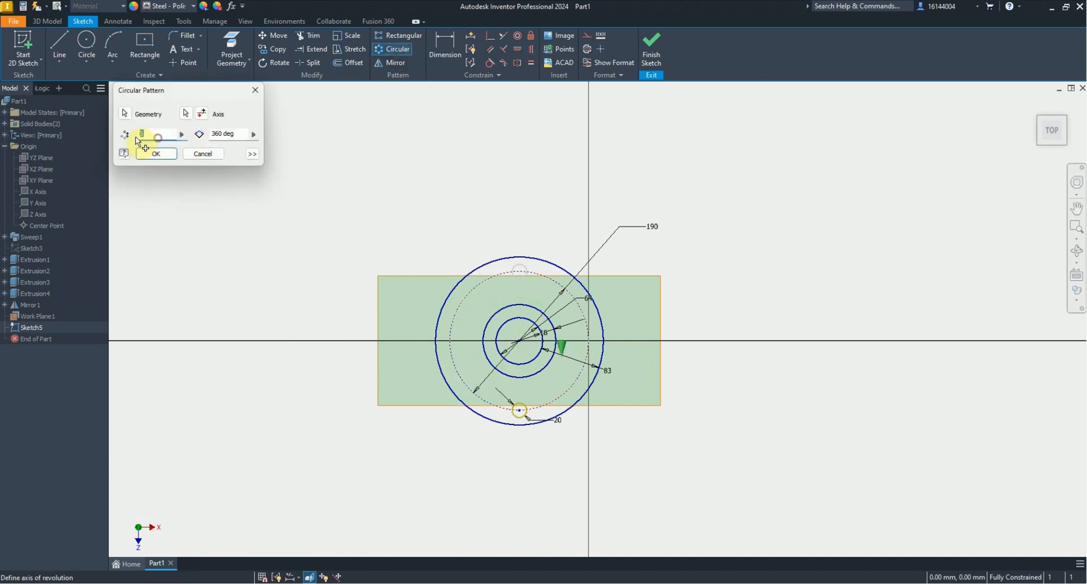
{"action": "type", "text": "8"}
{"action": "left_click", "coordinate": [156, 153]}
{"action": "left_click", "coordinate": [652, 57]}
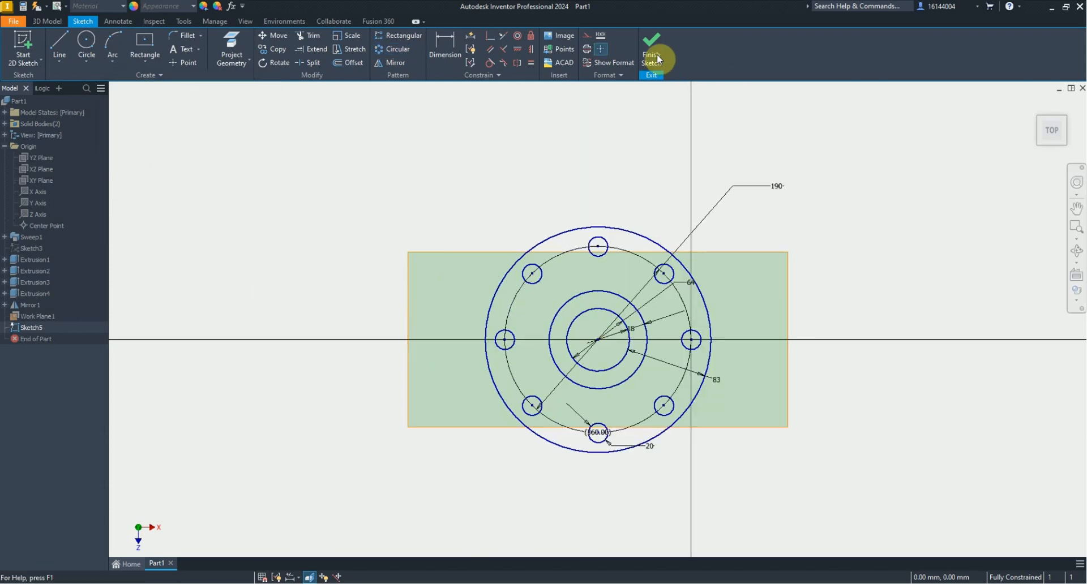
Extrude the 18 mm wide ring from the sketch plane up to the curved pipe and join it to the body.
{"action": "left_click", "coordinate": [53, 66]}
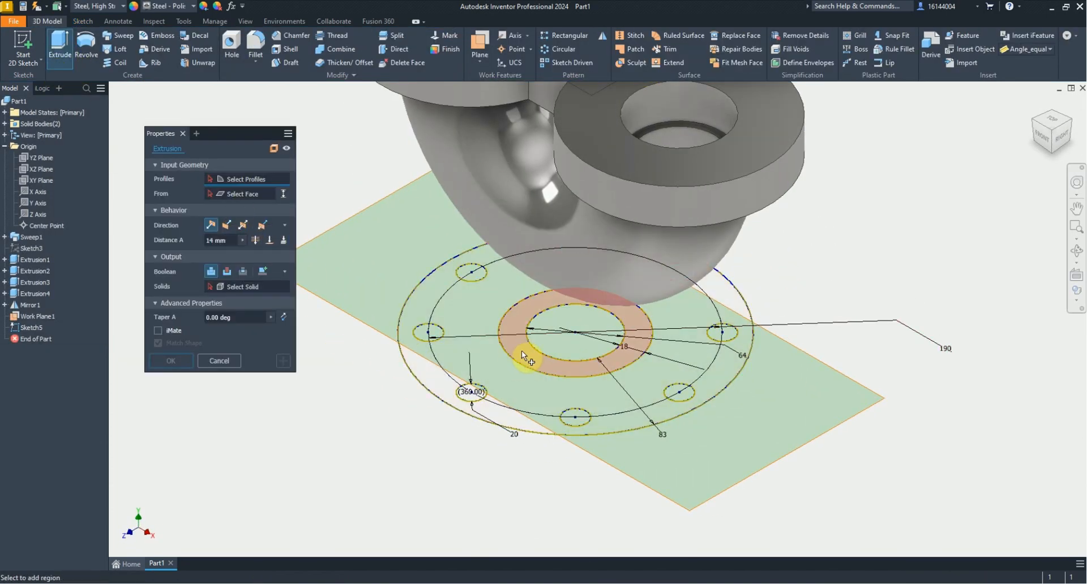
{"action": "left_click", "coordinate": [522, 351]}
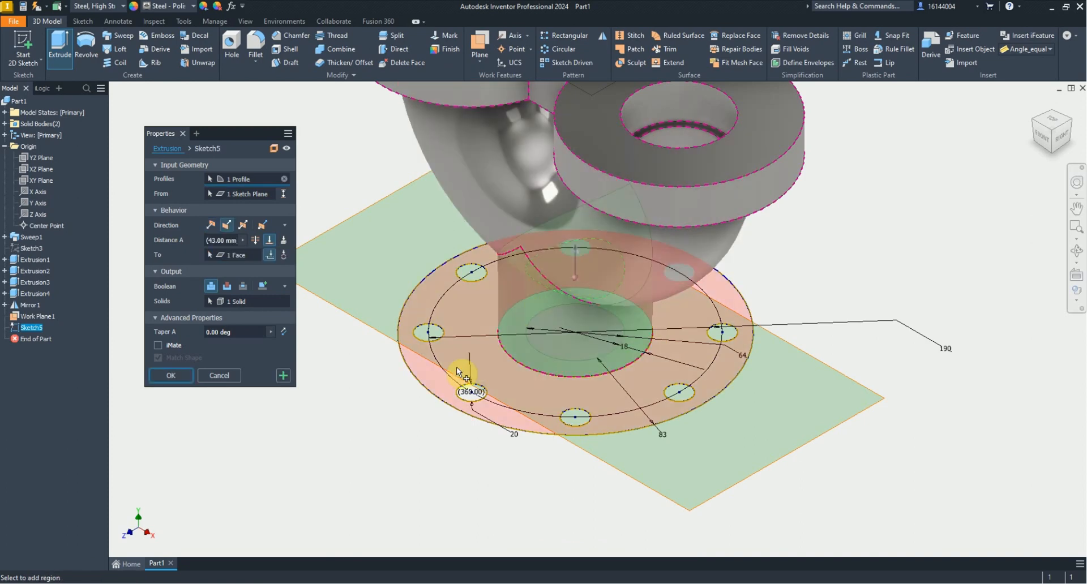
{"action": "left_click", "coordinate": [283, 361]}
Extrude the outer flange profile with its eight holes 32 mm towards the pipe, join it, and hide the work plane.
{"action": "left_click", "coordinate": [447, 363]}
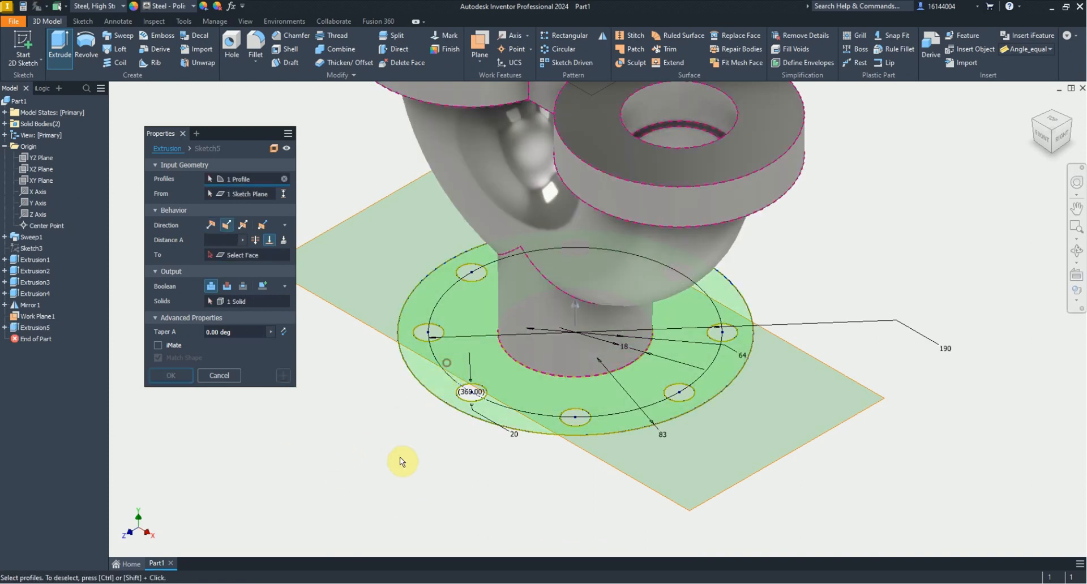
{"action": "left_click", "coordinate": [259, 241]}
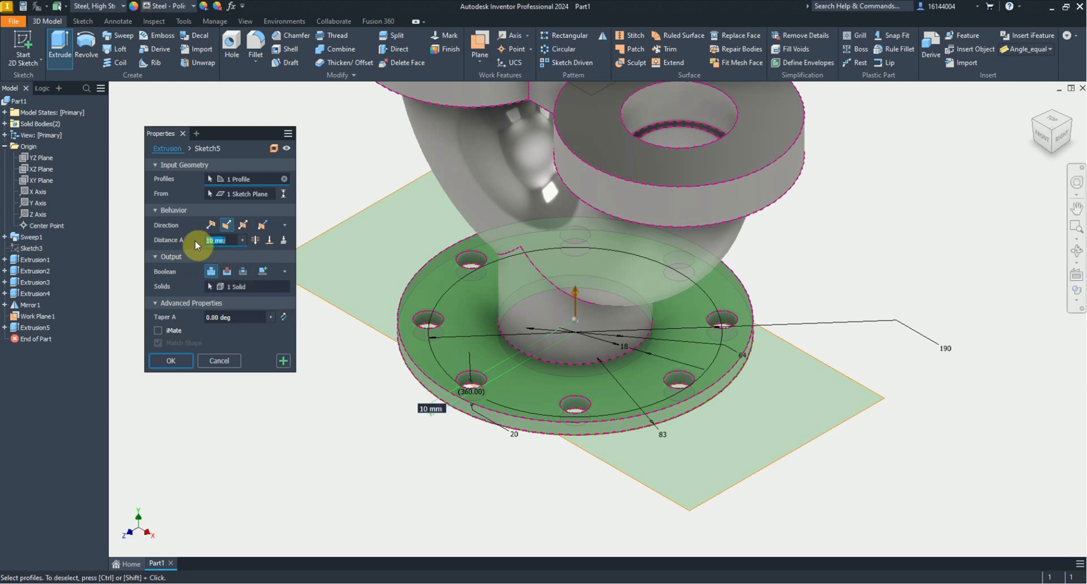
{"action": "type", "text": "32"}
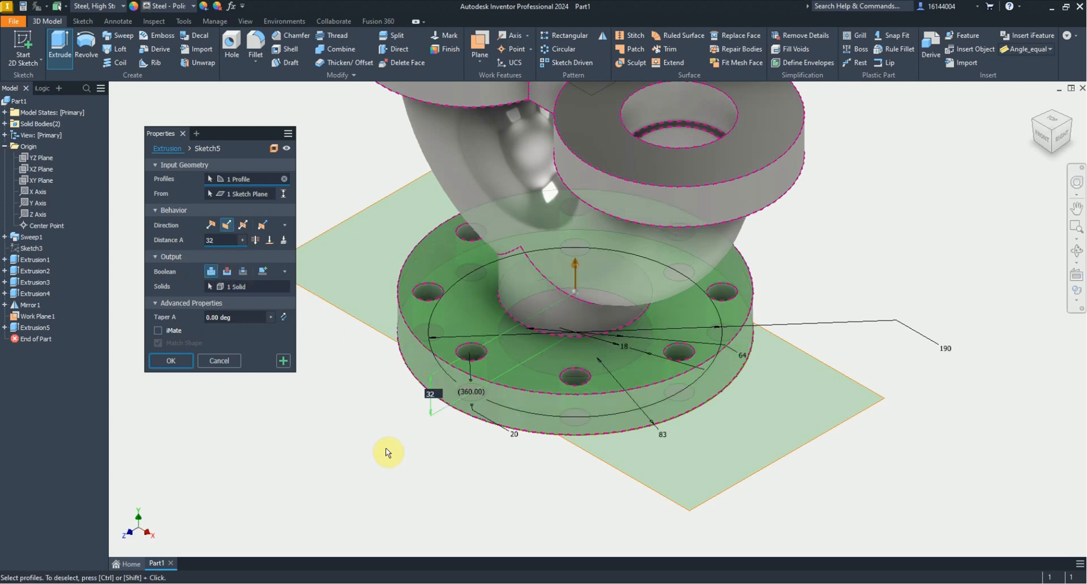
{"action": "left_click", "coordinate": [169, 361]}
{"action": "right_click", "coordinate": [57, 315]}
{"action": "left_click", "coordinate": [73, 422]}
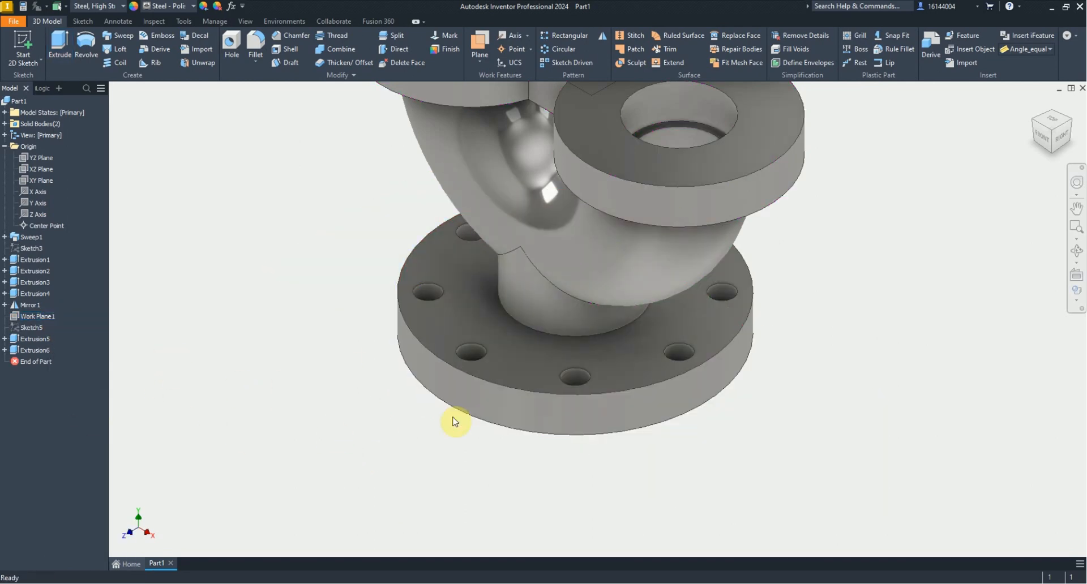
{"action": "scroll", "coordinate": [456, 422], "scroll_direction": "down", "scroll_amount": 5}
{"action": "mouse_move", "coordinate": [478, 462]}
{"action": "middle_mouse_down", "text": "shift"}
{"action": "mouse_move", "coordinate": [526, 409]}
{"action": "mouse_move", "coordinate": [517, 456]}
{"action": "mouse_move", "coordinate": [480, 457]}
{"action": "mouse_move", "coordinate": [368, 514]}
{"action": "mouse_move", "coordinate": [284, 502]}
{"action": "mouse_move", "coordinate": [716, 311]}
{"action": "mouse_move", "coordinate": [615, 307]}
{"action": "mouse_move", "coordinate": [619, 357]}
{"action": "mouse_move", "coordinate": [706, 474]}
{"action": "mouse_move", "coordinate": [646, 386]}
{"action": "middle_mouse_up", "text": "shift"}
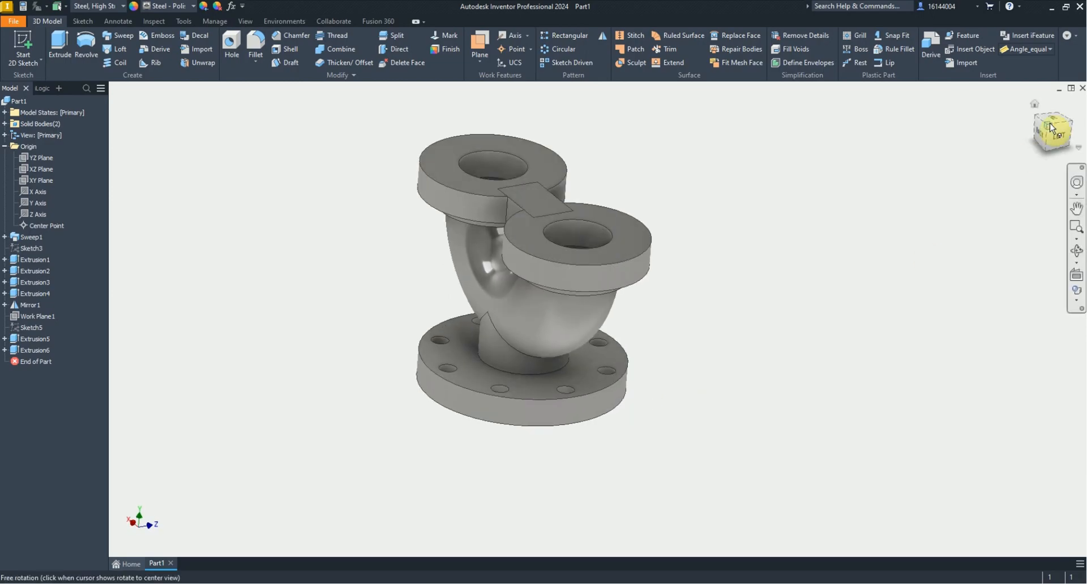
{"action": "left_click", "coordinate": [1050, 124]}
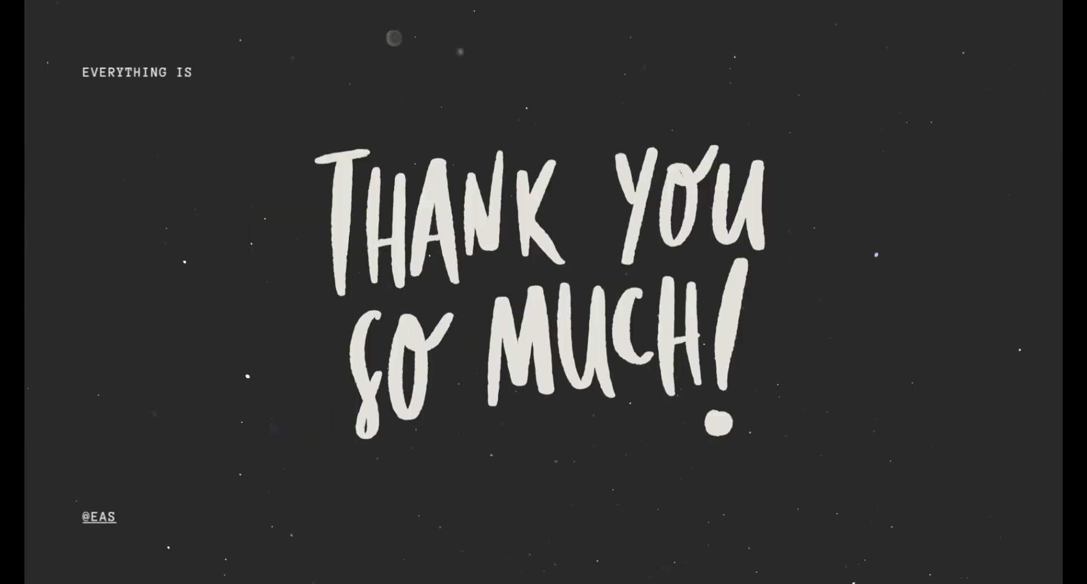